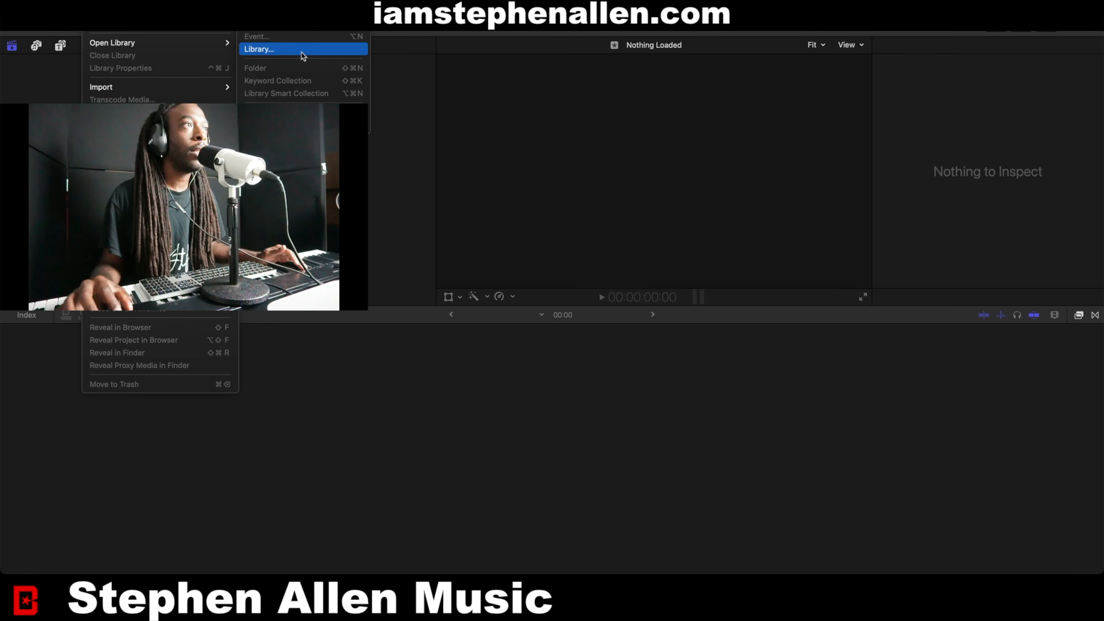
Create a new library named TUTORIAL.
{"action": "left_click", "coordinate": [303, 50]}
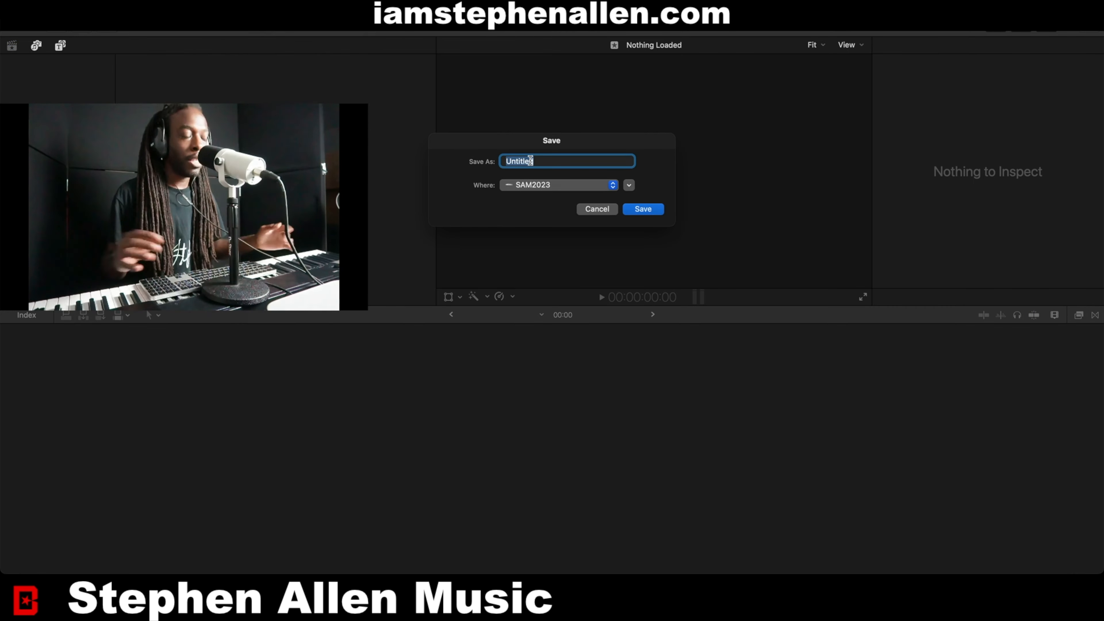
{"action": "type", "text": "TUT"}
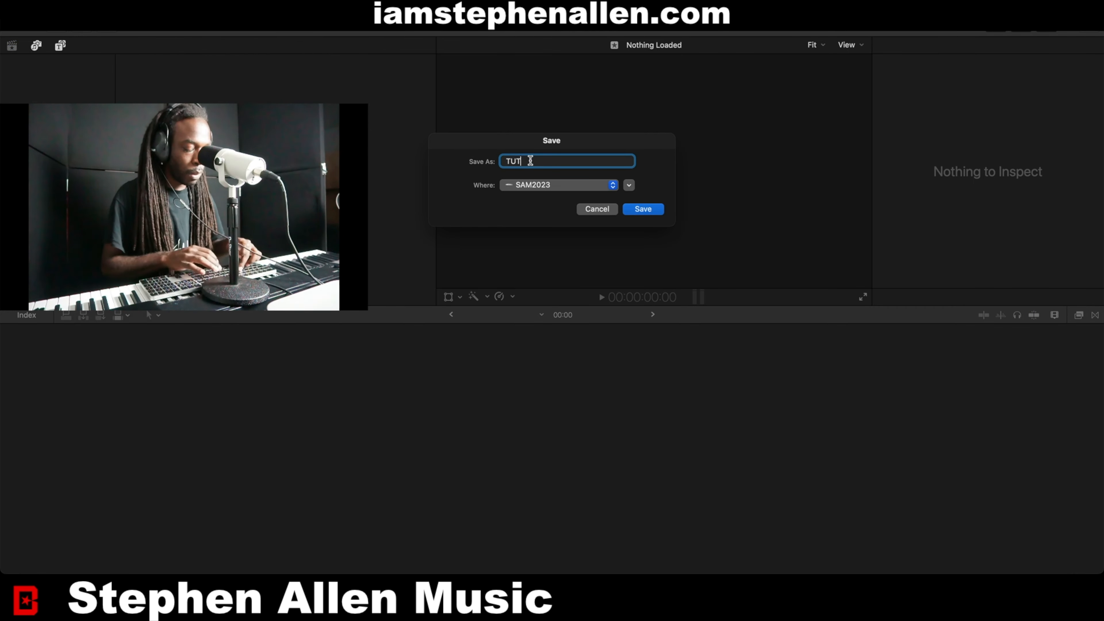
{"action": "type", "text": "ORIAL"}
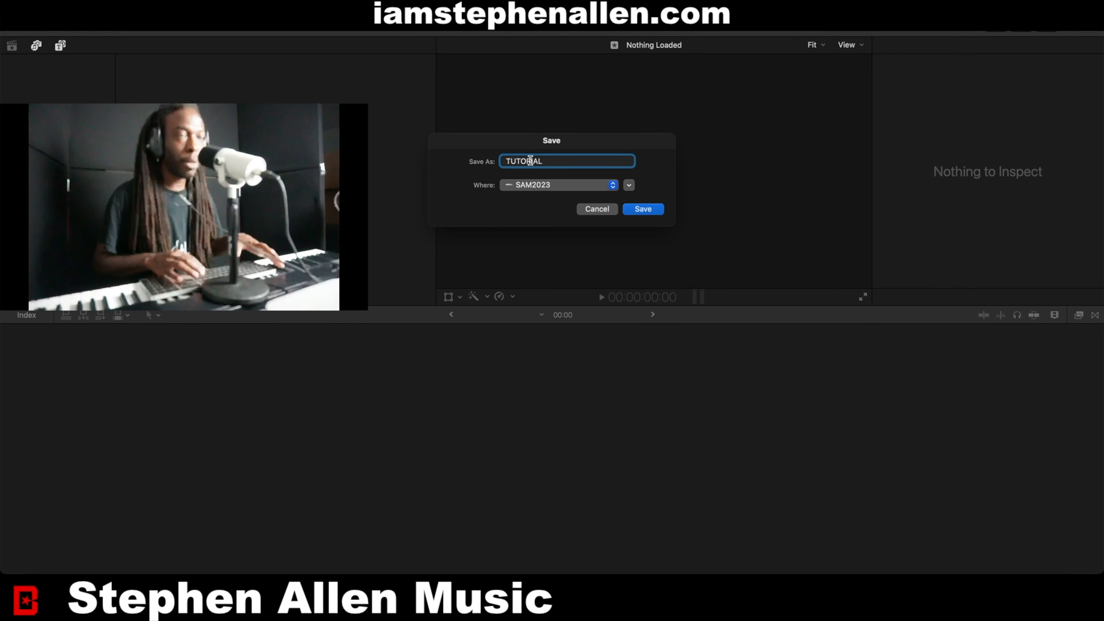
{"action": "key", "text": "Return"}
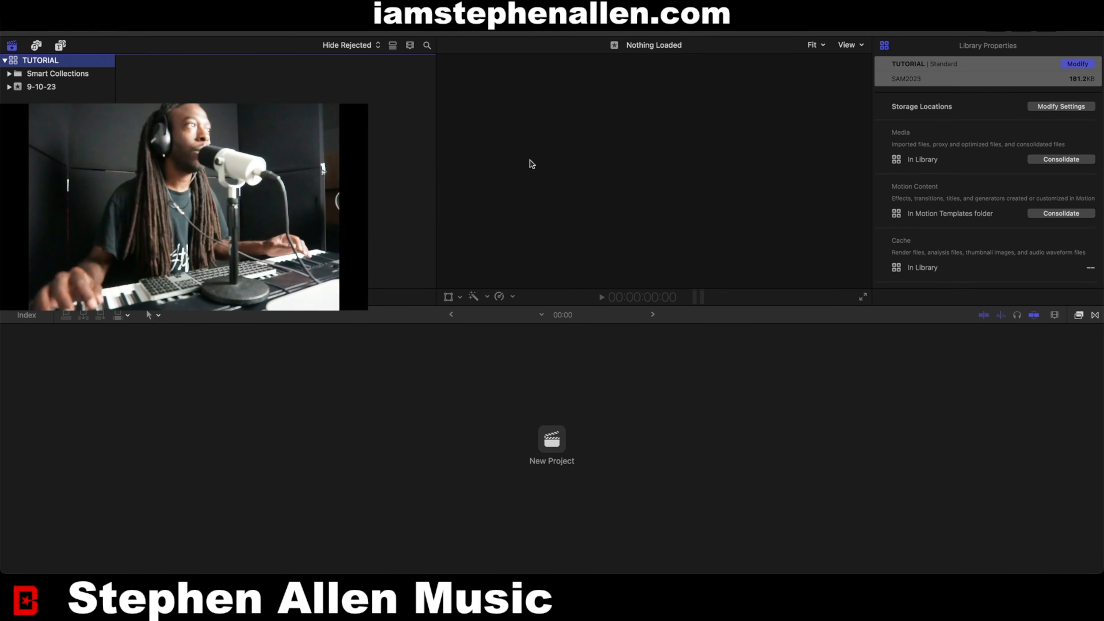
Start a new event with a new project in the TUTORIAL library and set its video format to Vertical.
{"action": "right_click", "coordinate": [81, 60]}
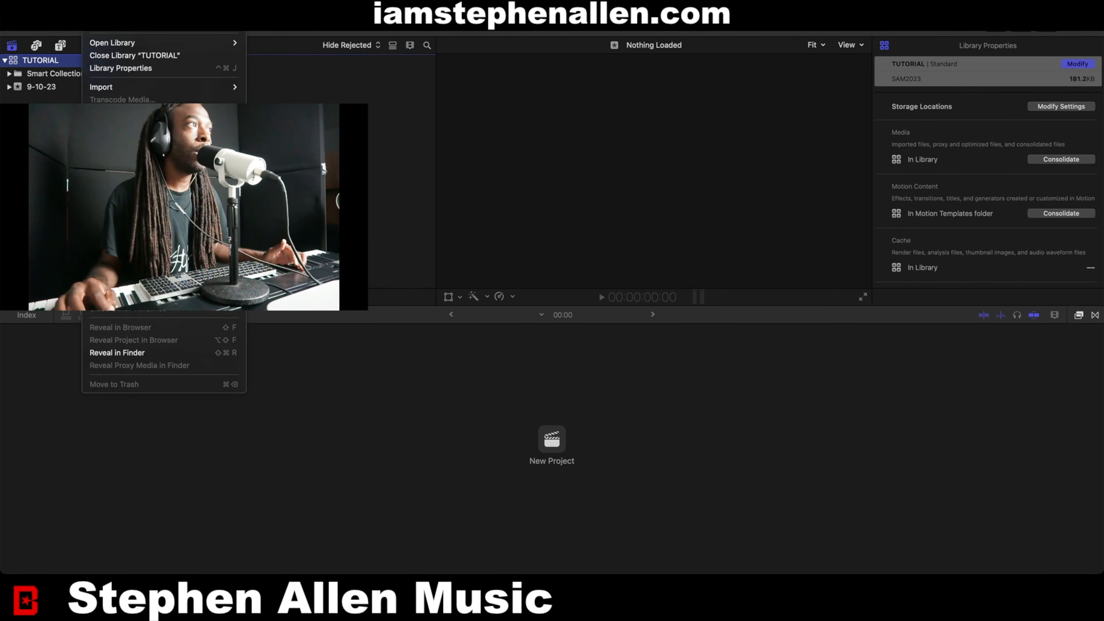
{"action": "mouse_move", "coordinate": [165, 30]}
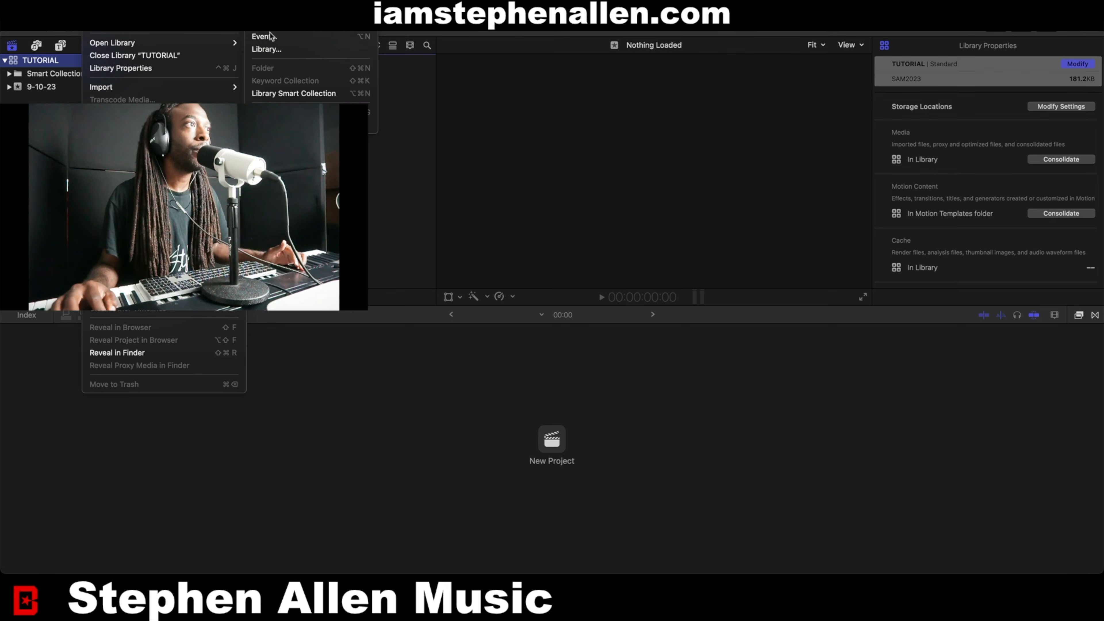
{"action": "left_click", "coordinate": [281, 38]}
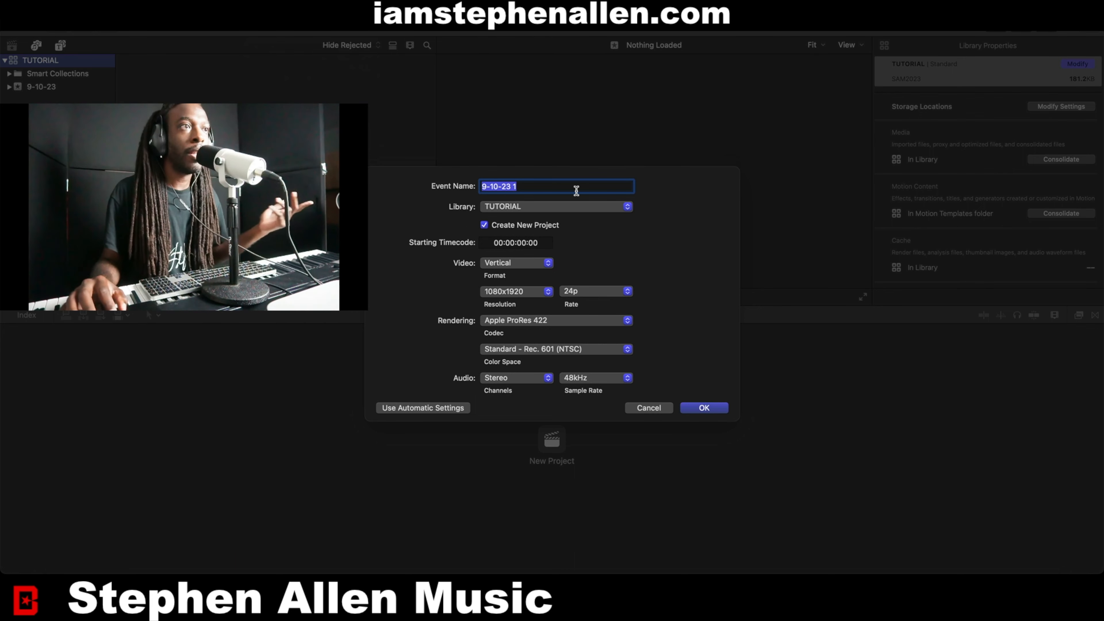
{"action": "left_click", "coordinate": [516, 263]}
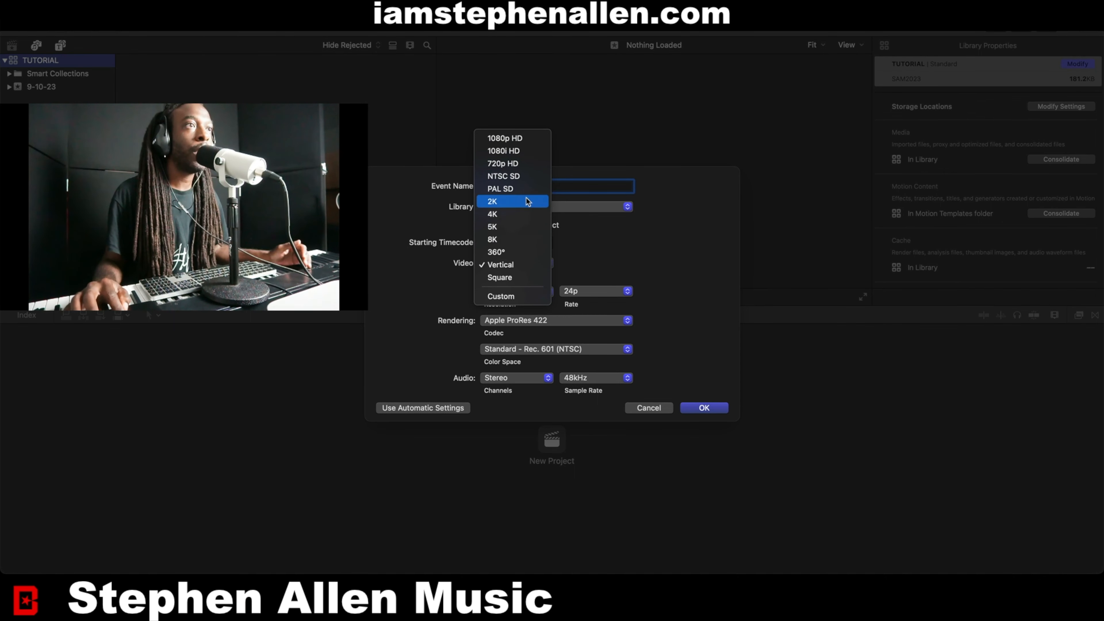
{"action": "left_click", "coordinate": [514, 215]}
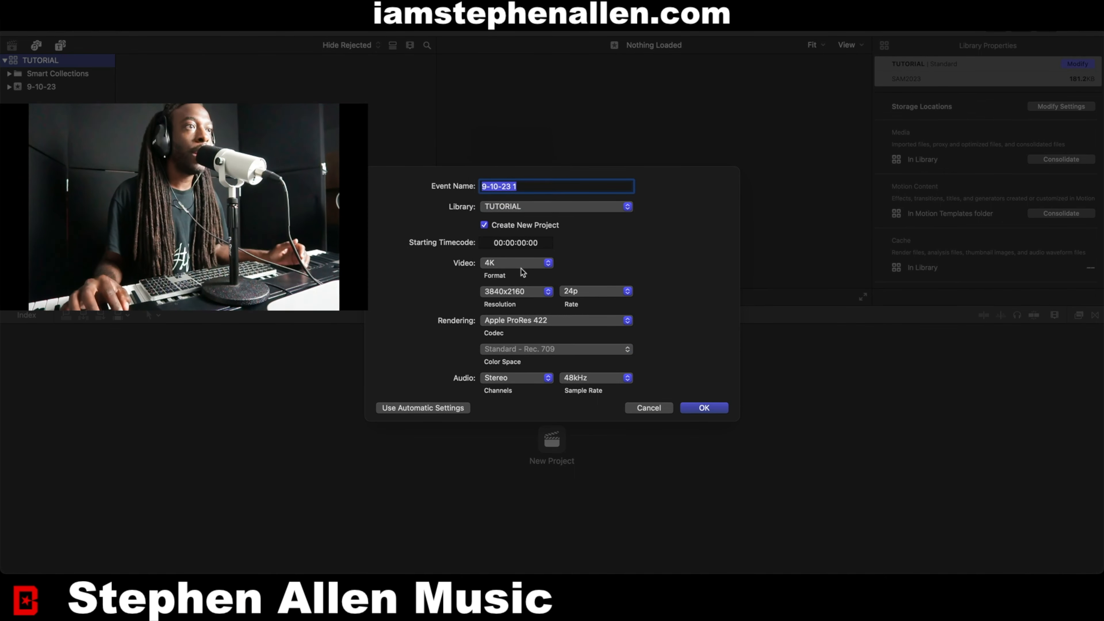
{"action": "left_click", "coordinate": [515, 264]}
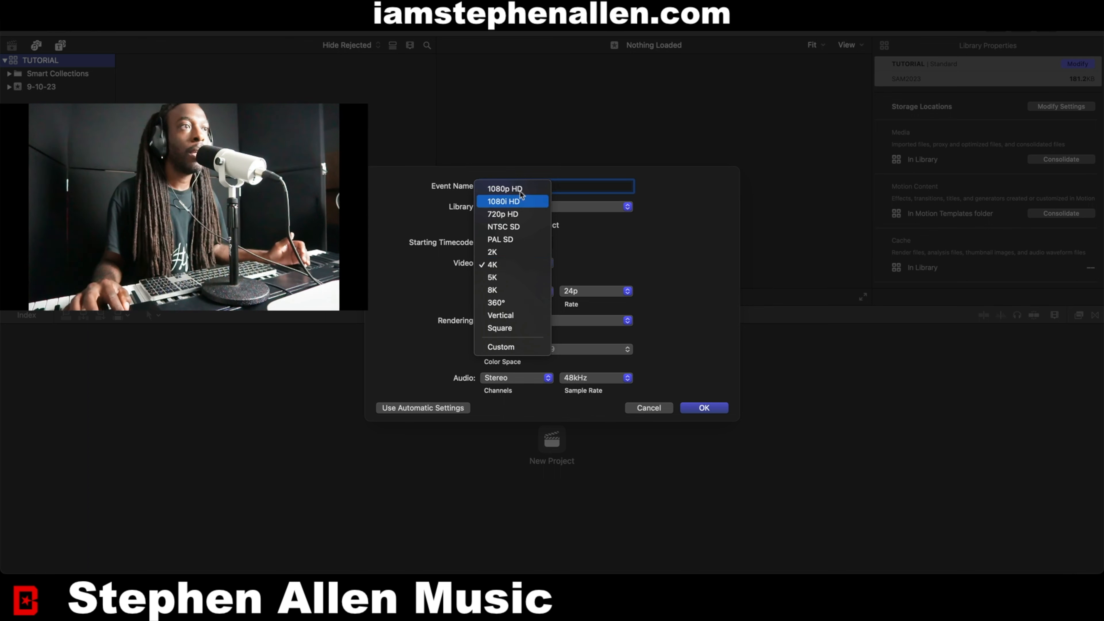
{"action": "left_click", "coordinate": [513, 316]}
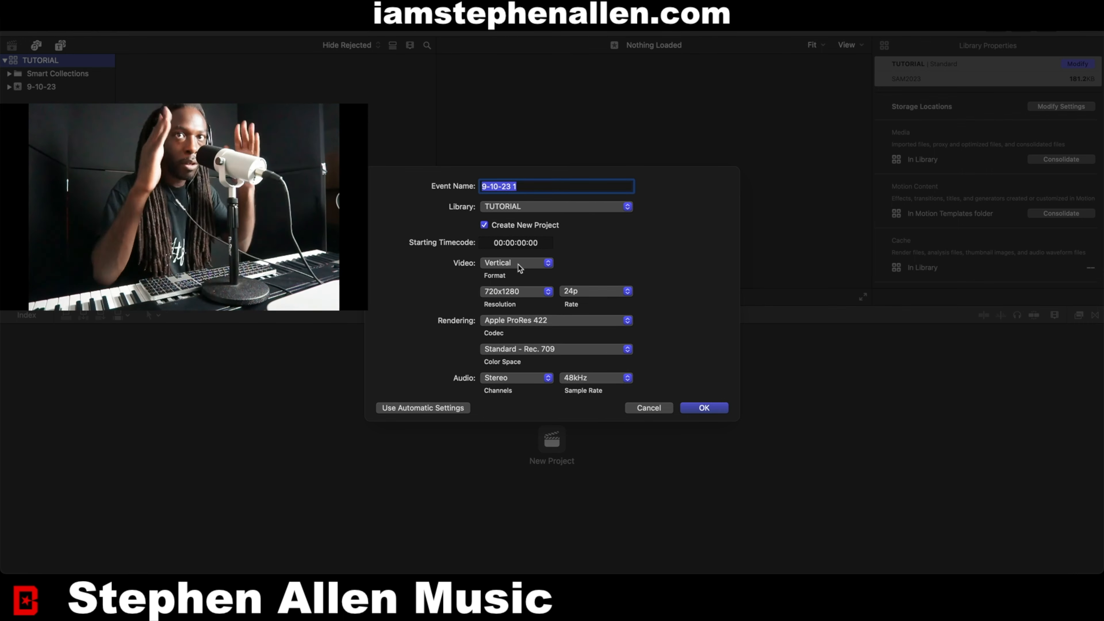
{"action": "left_click", "coordinate": [520, 268]}
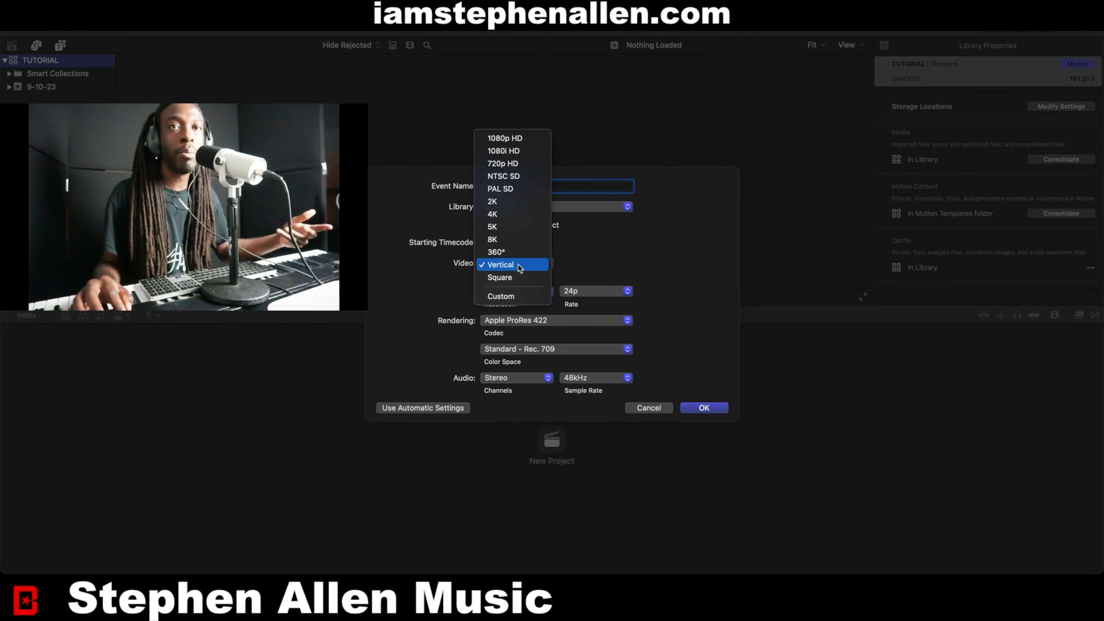
{"action": "left_click", "coordinate": [520, 269]}
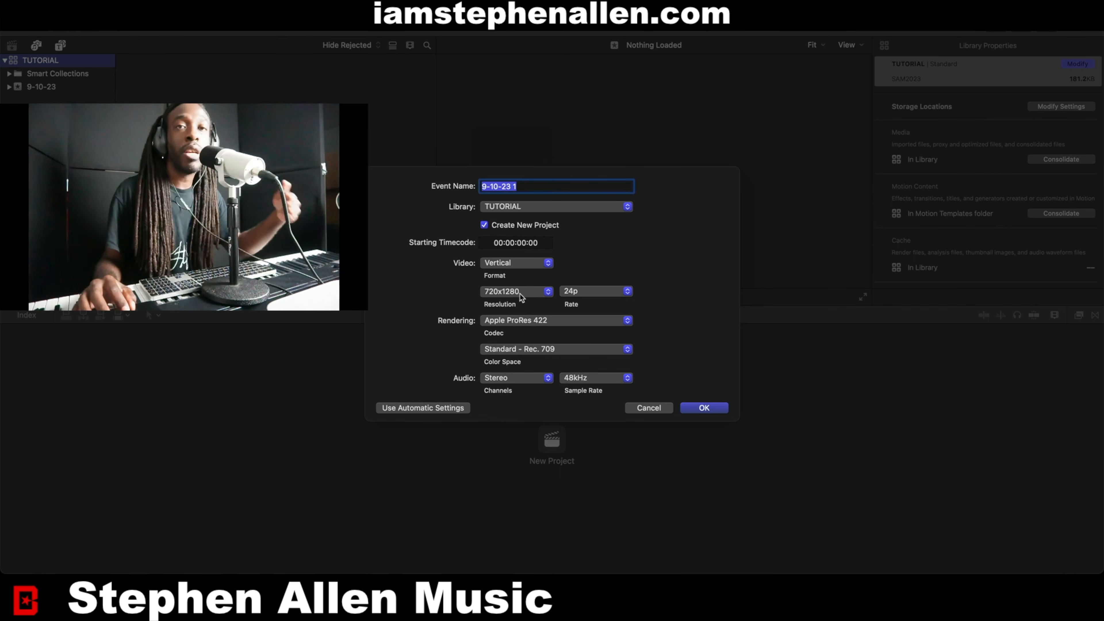
Set the resolution to 1080x1920 and confirm the new event and project.
{"action": "left_click", "coordinate": [522, 297]}
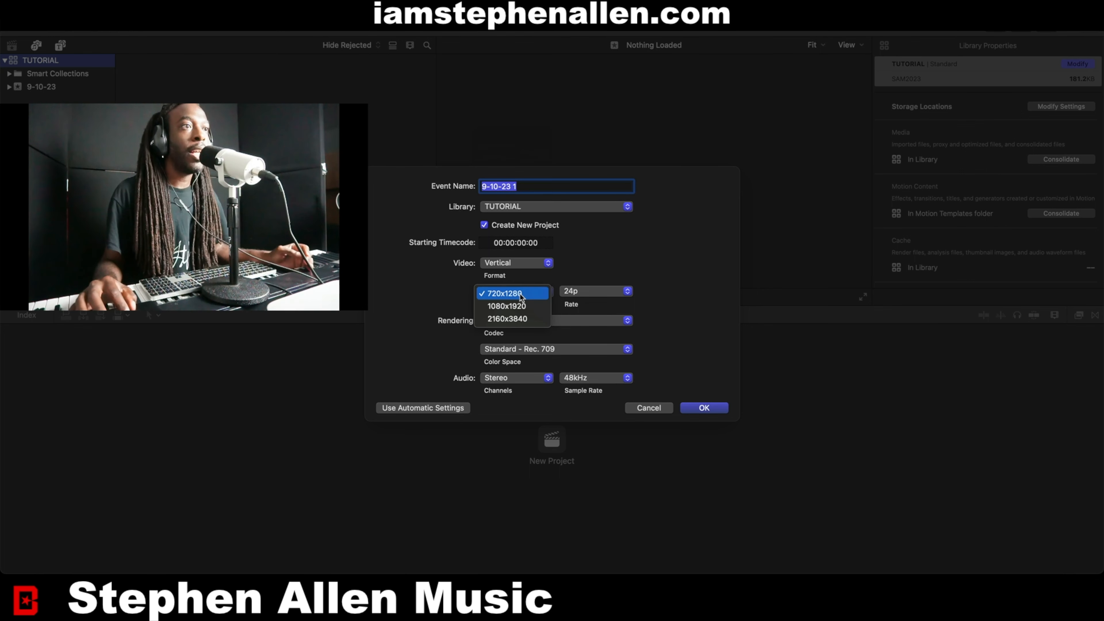
{"action": "left_click", "coordinate": [529, 307]}
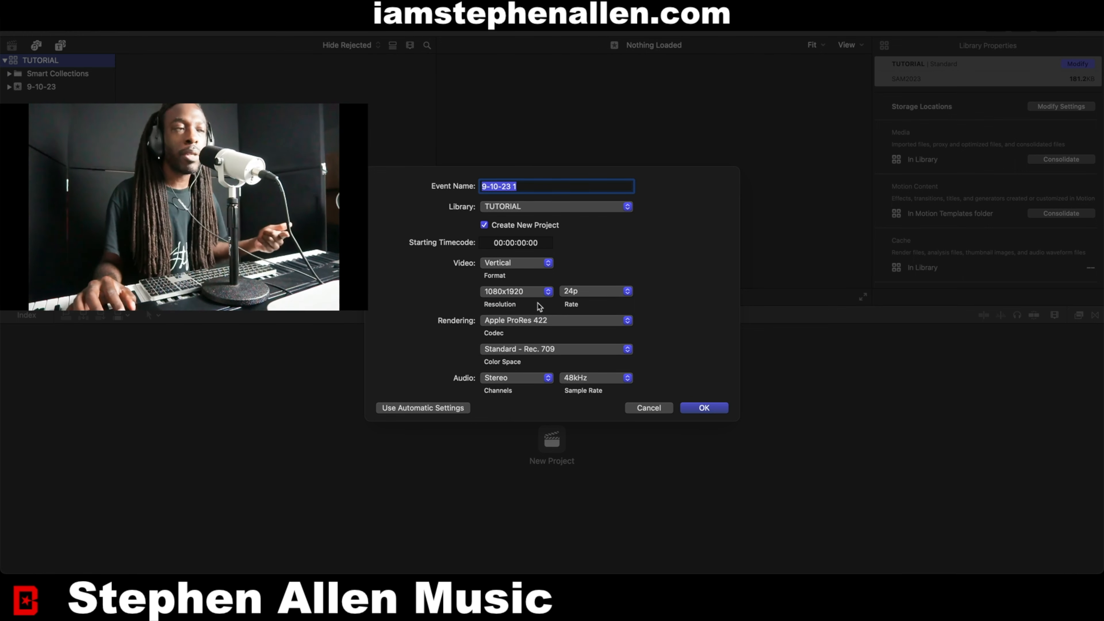
{"action": "left_click", "coordinate": [533, 296]}
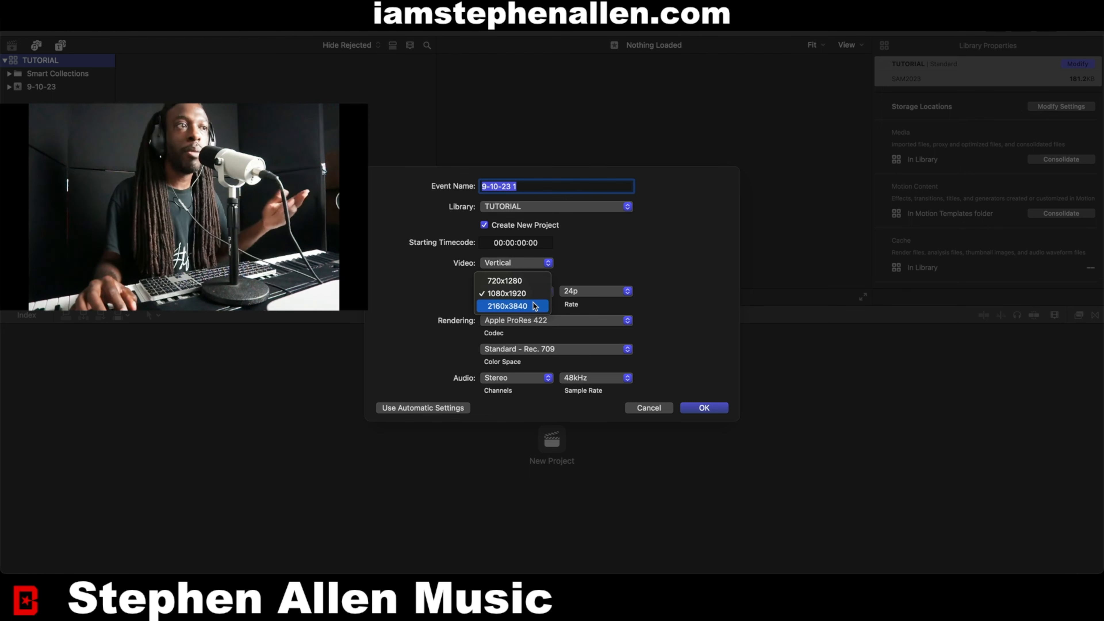
{"action": "left_click", "coordinate": [531, 294]}
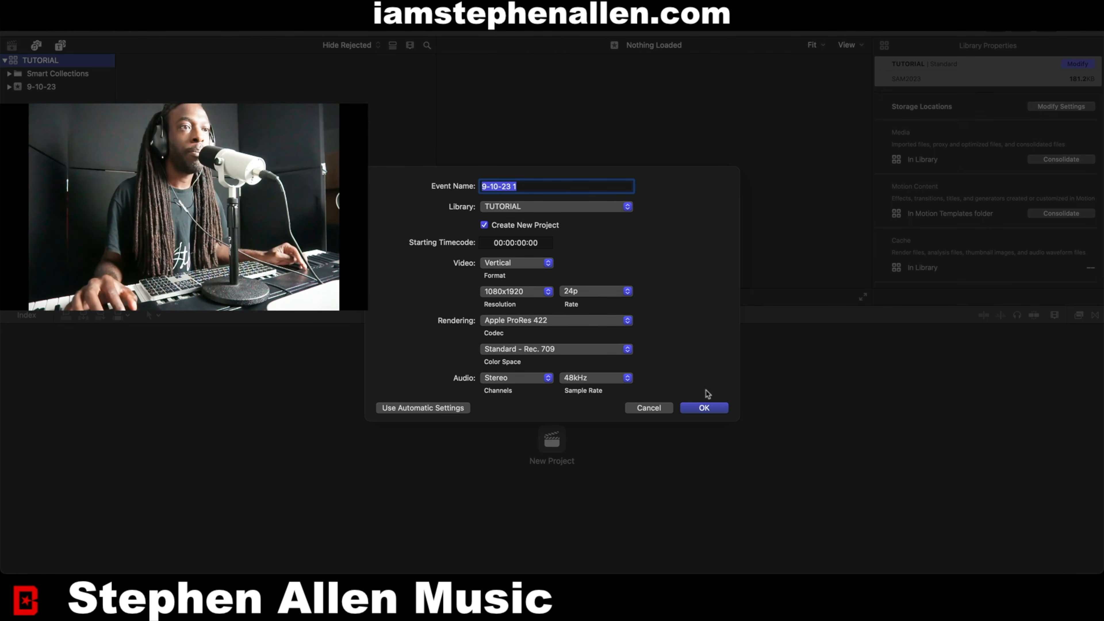
{"action": "left_click", "coordinate": [708, 407]}
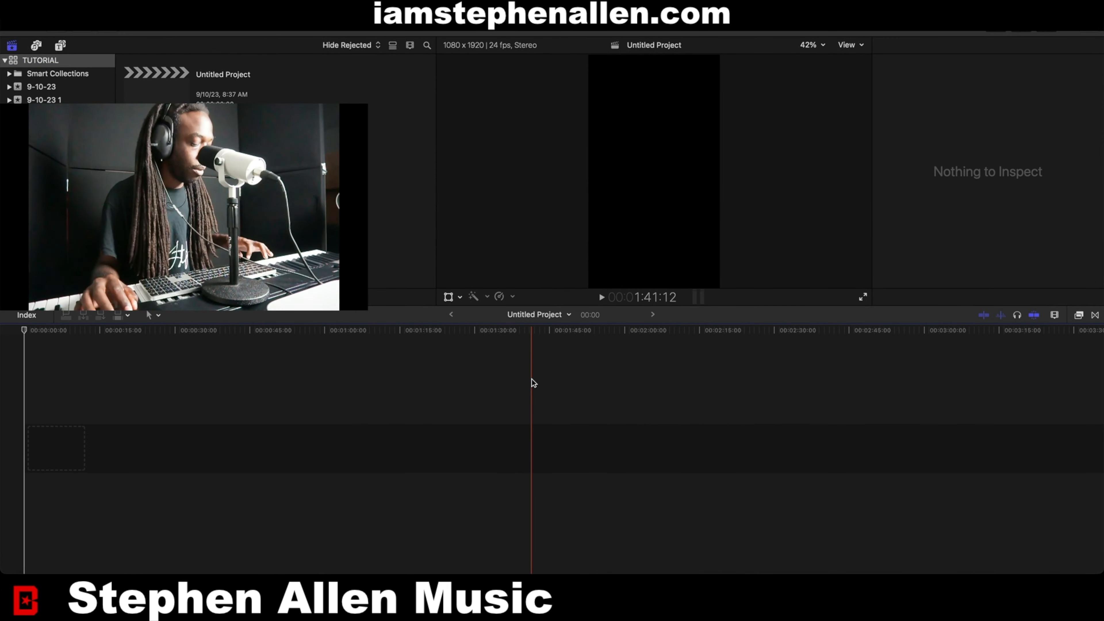
Switch to Finder and add the video 'Stephen Allen Music - Do or Die.mp4' from the SAM2023 drive to the project timeline.
{"action": "key", "text": "super+Tab"}
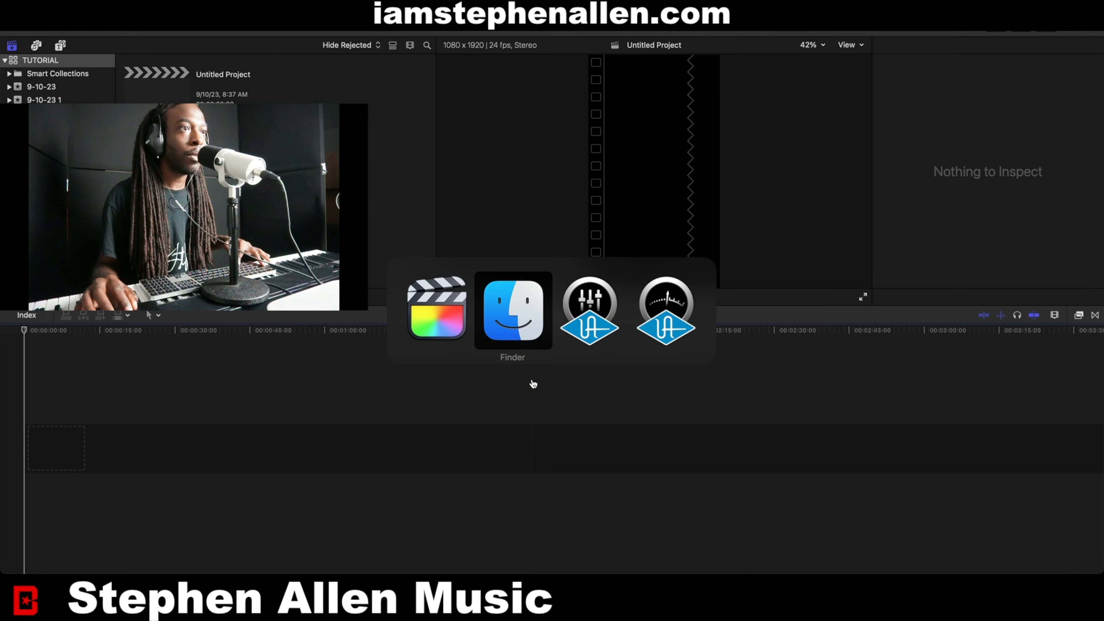
{"action": "left_click", "coordinate": [40, 592]}
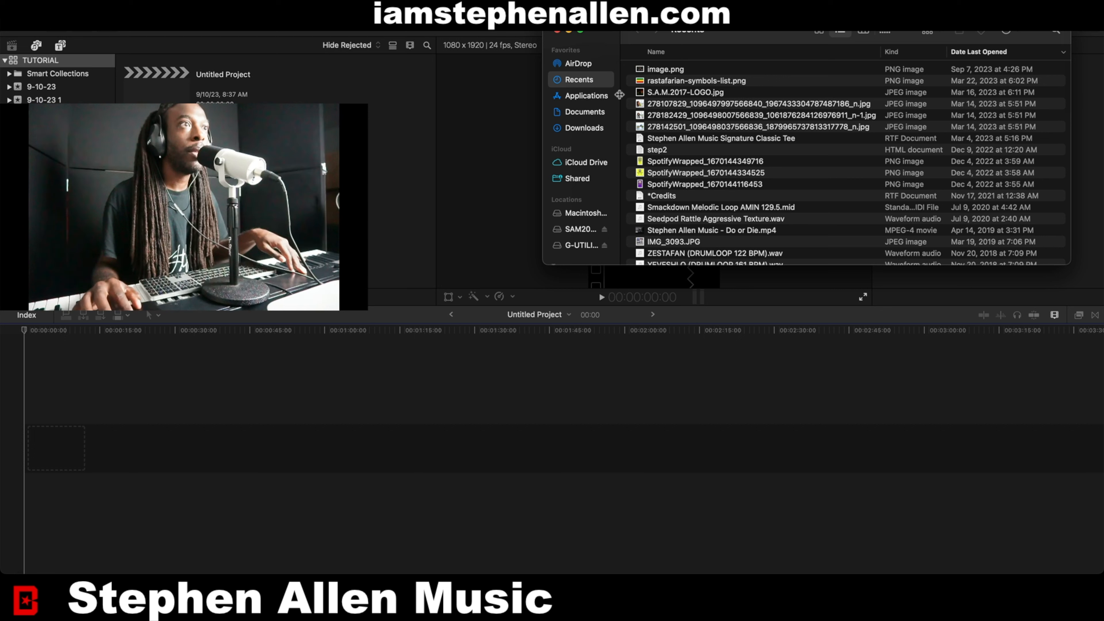
{"action": "left_click", "coordinate": [581, 229]}
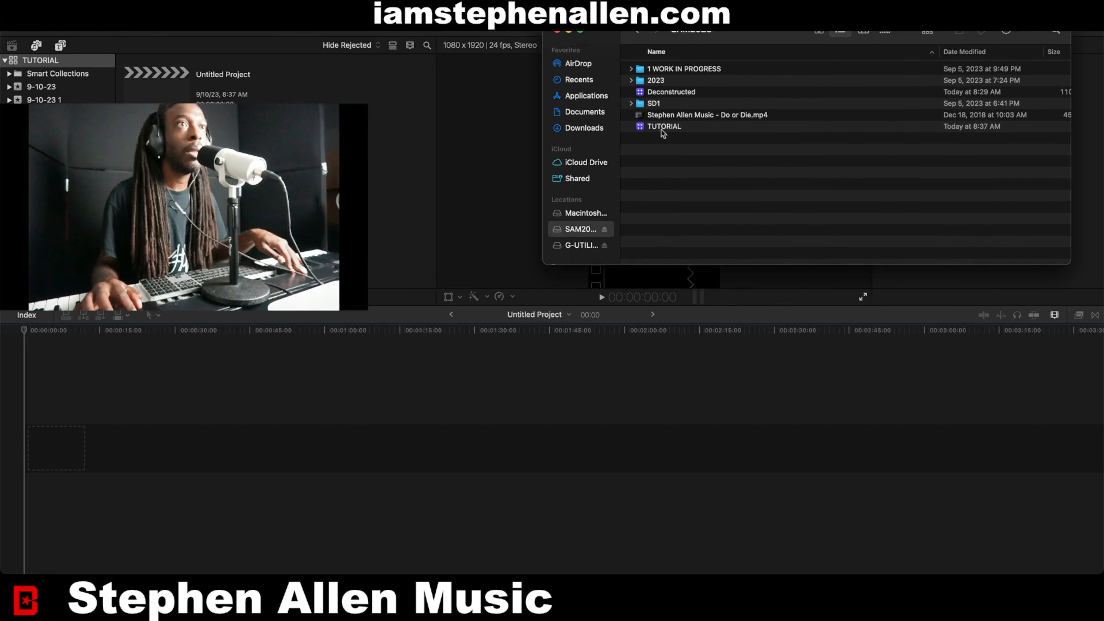
{"action": "left_click", "coordinate": [663, 117]}
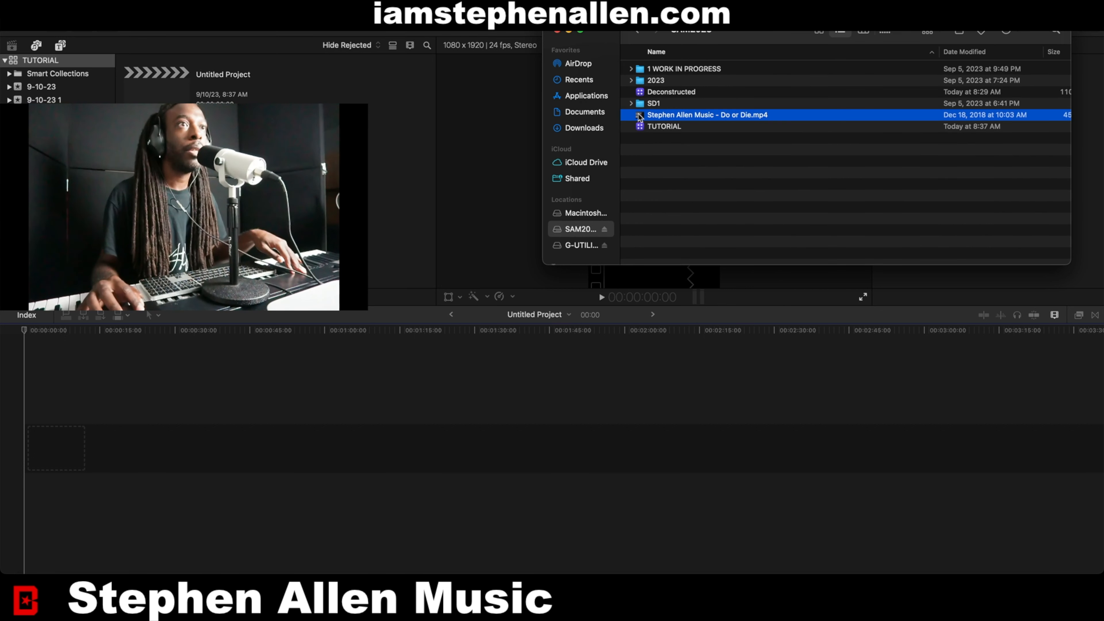
{"action": "left_click_drag", "start_coordinate": [644, 115], "coordinate": [600, 417]}
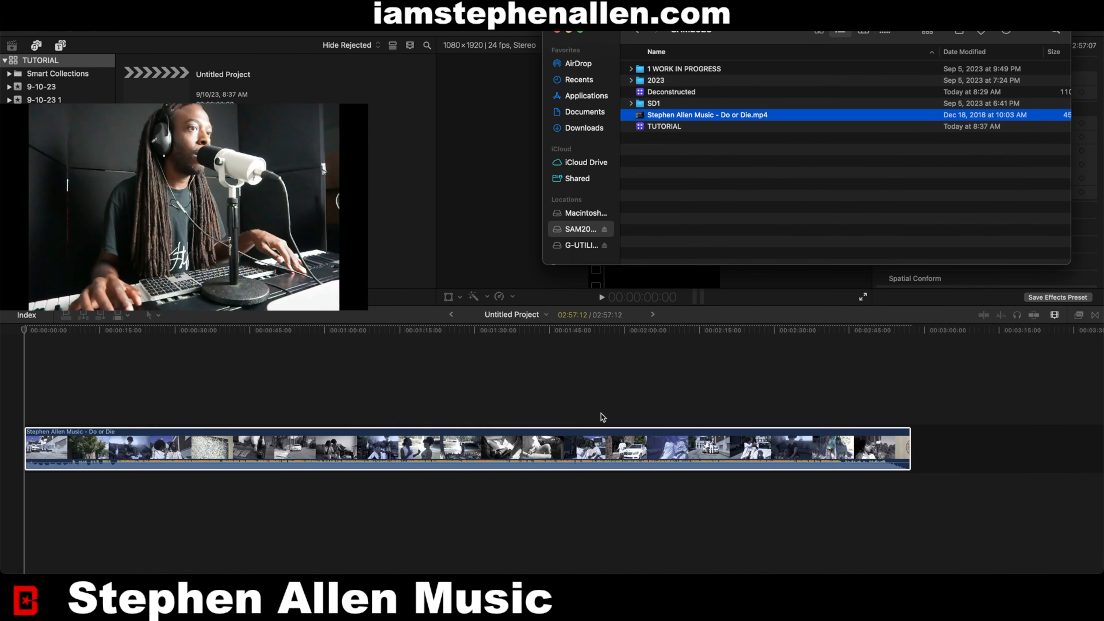
Select the clip, lower its volume to about -52.8 dB and set its opacity to 100%.
{"action": "left_click", "coordinate": [424, 389]}
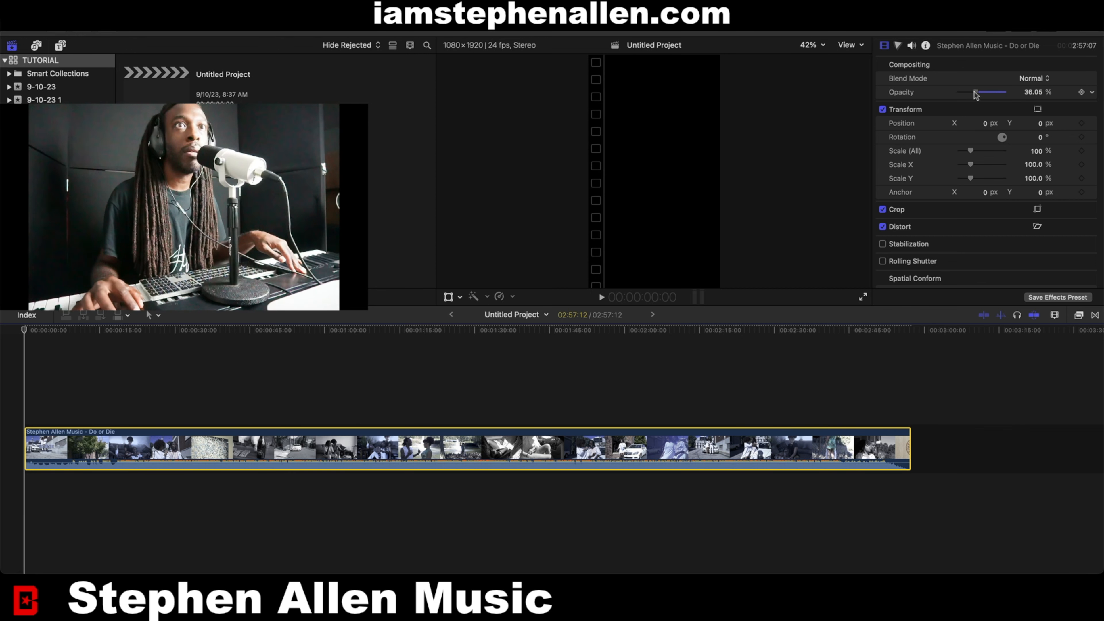
{"action": "left_click", "coordinate": [912, 46]}
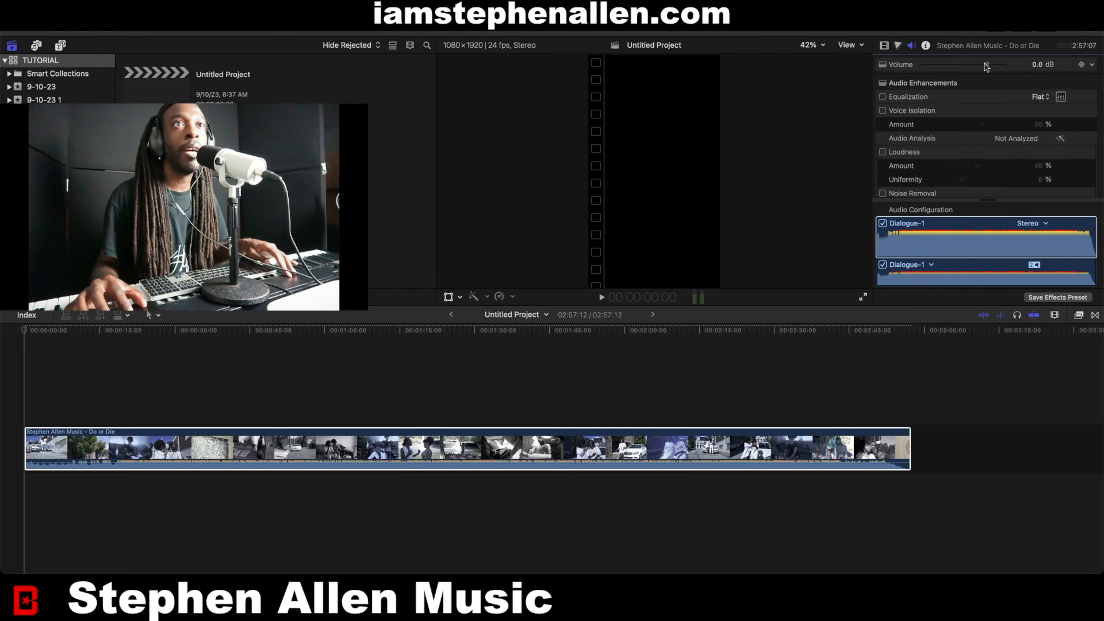
{"action": "left_click_drag", "start_coordinate": [987, 65], "coordinate": [934, 64]}
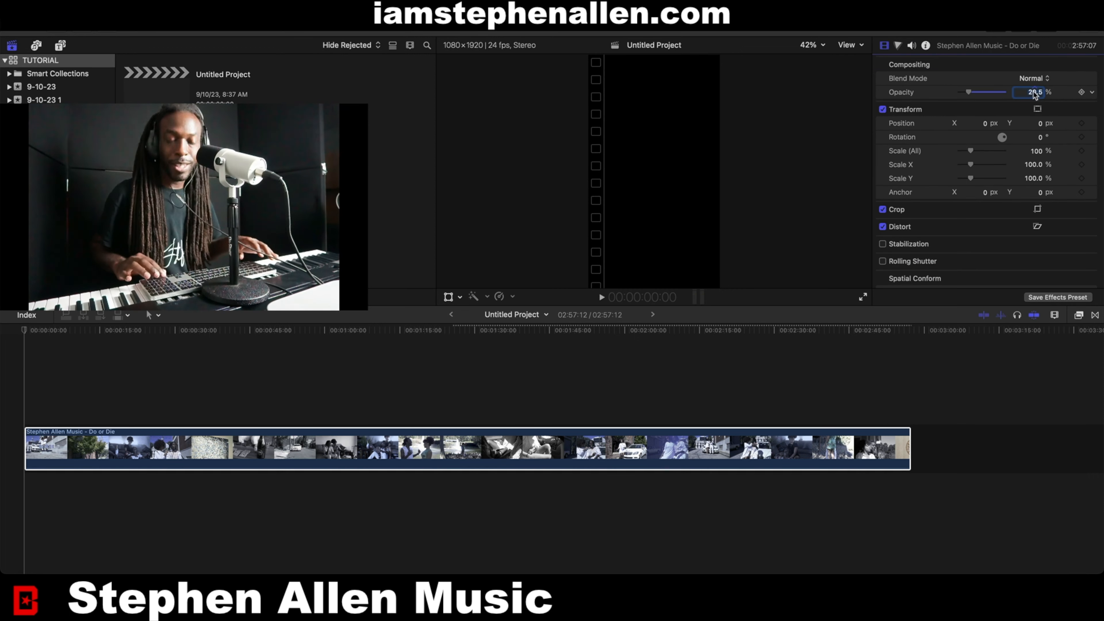
{"action": "type", "text": "100"}
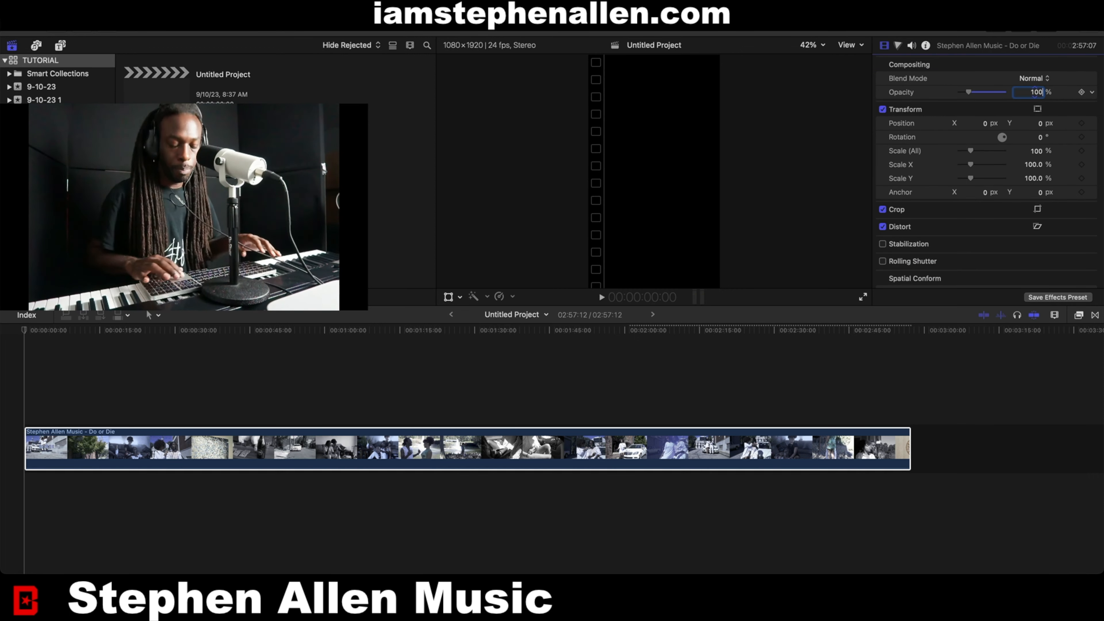
{"action": "key", "text": "Return"}
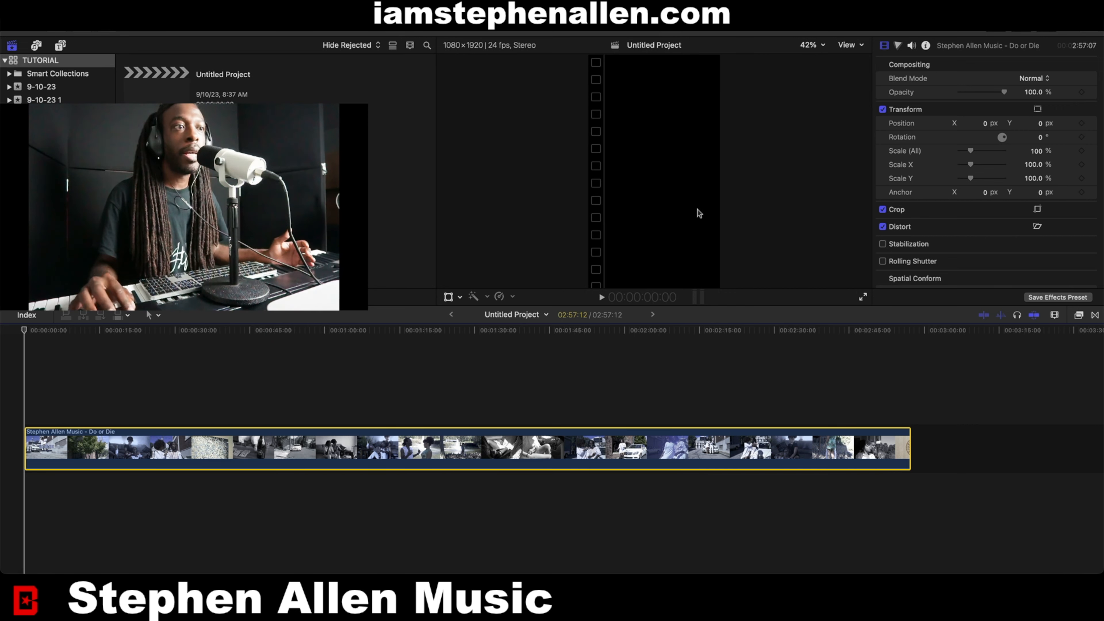
Set the clip's spatial conform type to Fill so it fills the vertical frame.
{"action": "left_click", "coordinate": [472, 344]}
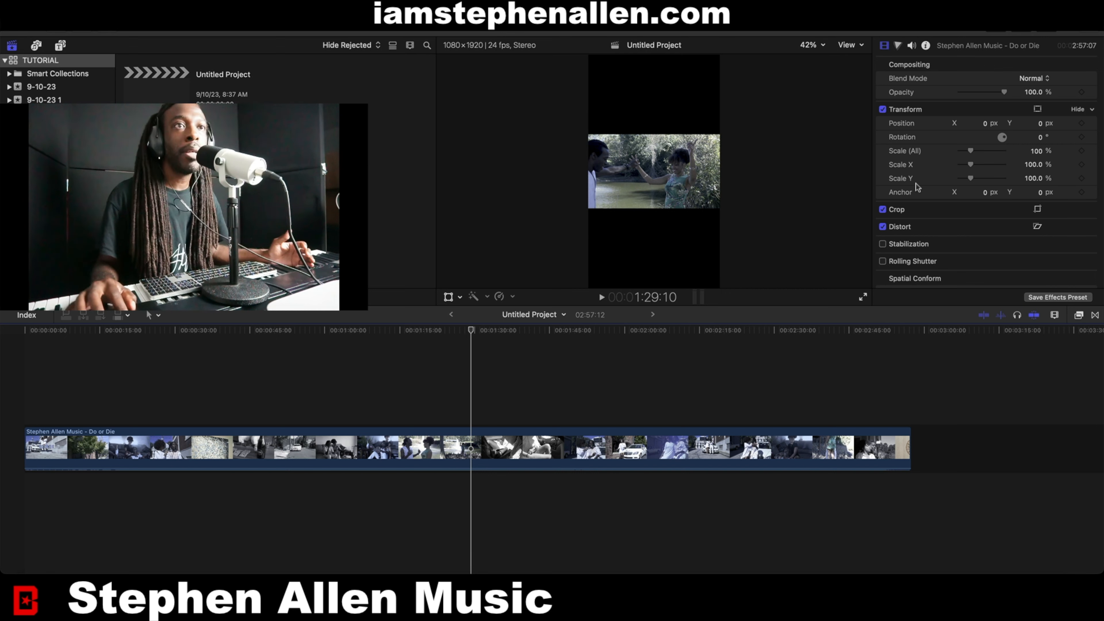
{"action": "scroll", "coordinate": [931, 249], "scroll_direction": "down", "scroll_amount": 3}
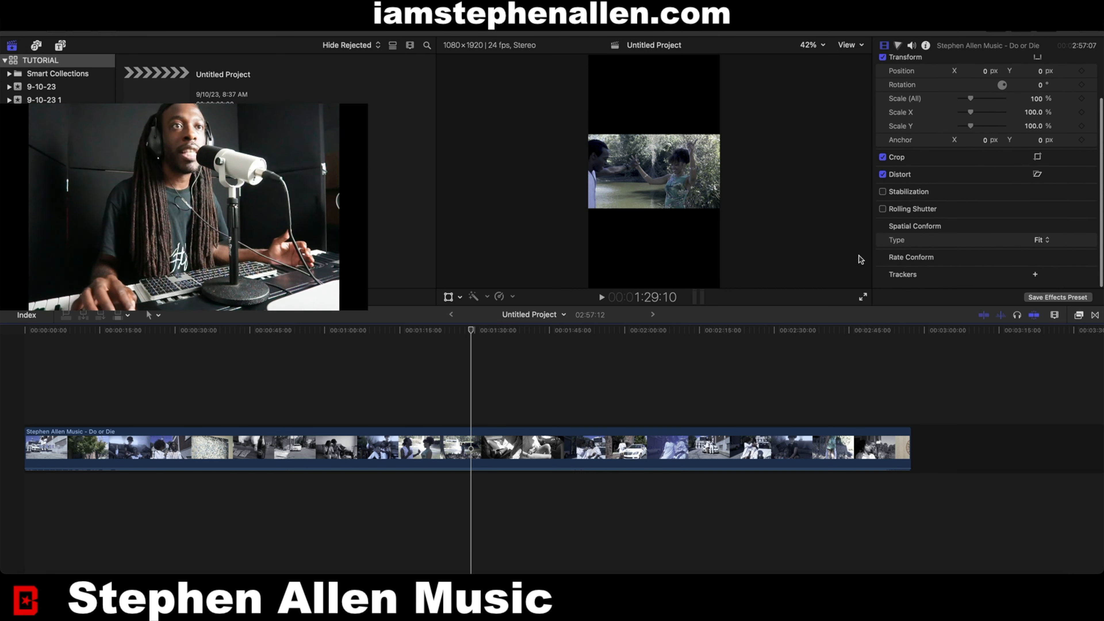
{"action": "left_click", "coordinate": [1043, 242]}
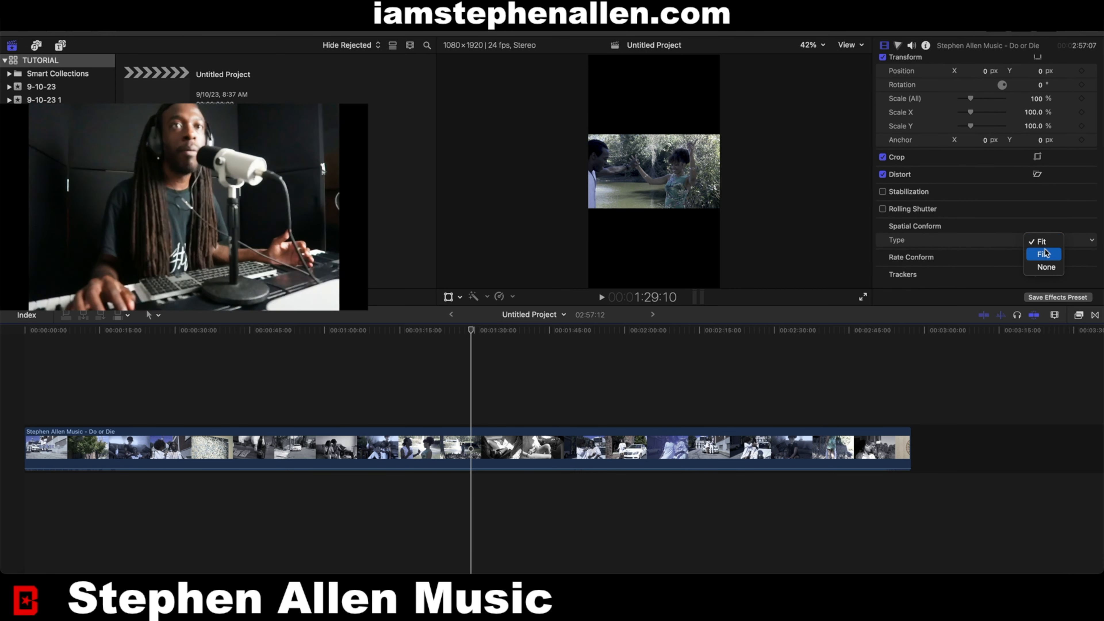
{"action": "left_click", "coordinate": [1046, 253]}
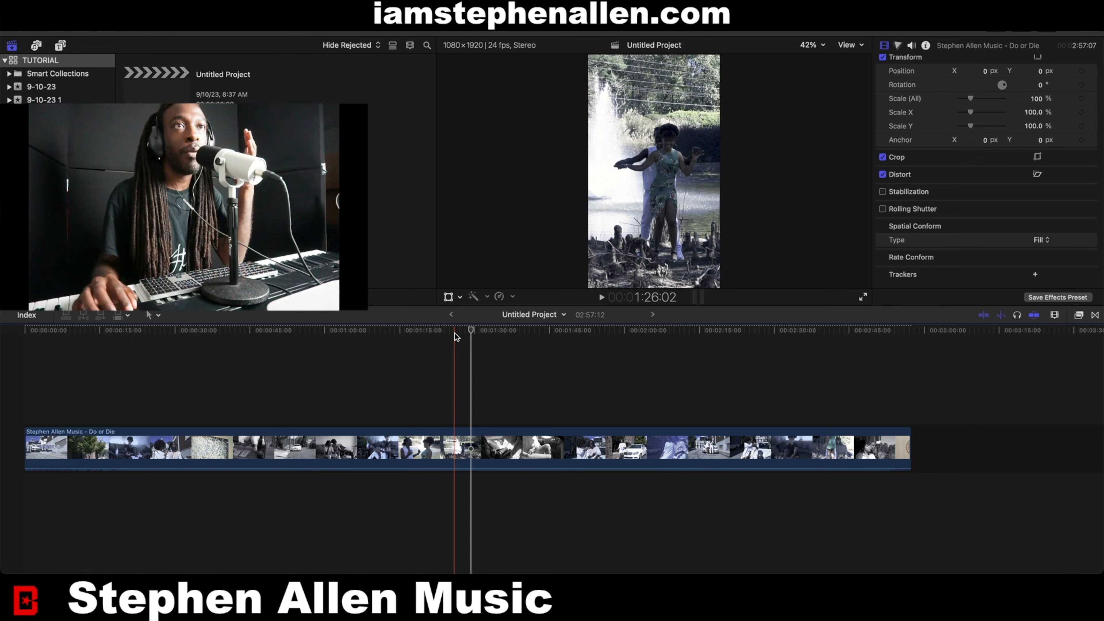
Play the project from the beginning.
{"action": "scroll", "coordinate": [899, 114], "scroll_direction": "up", "scroll_amount": 3}
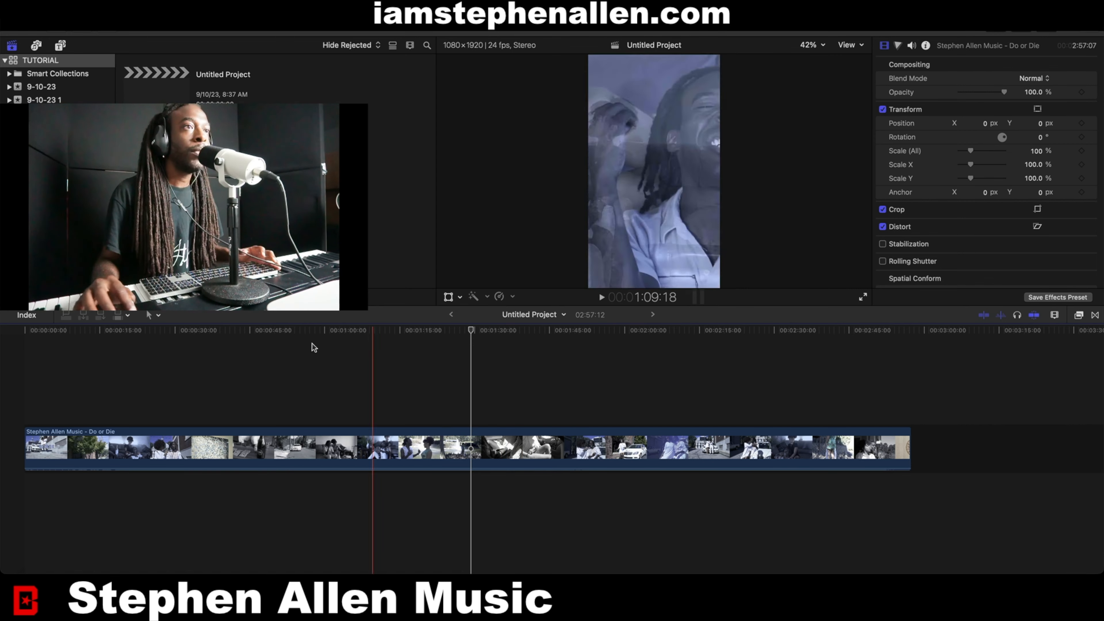
{"action": "left_click", "coordinate": [26, 334]}
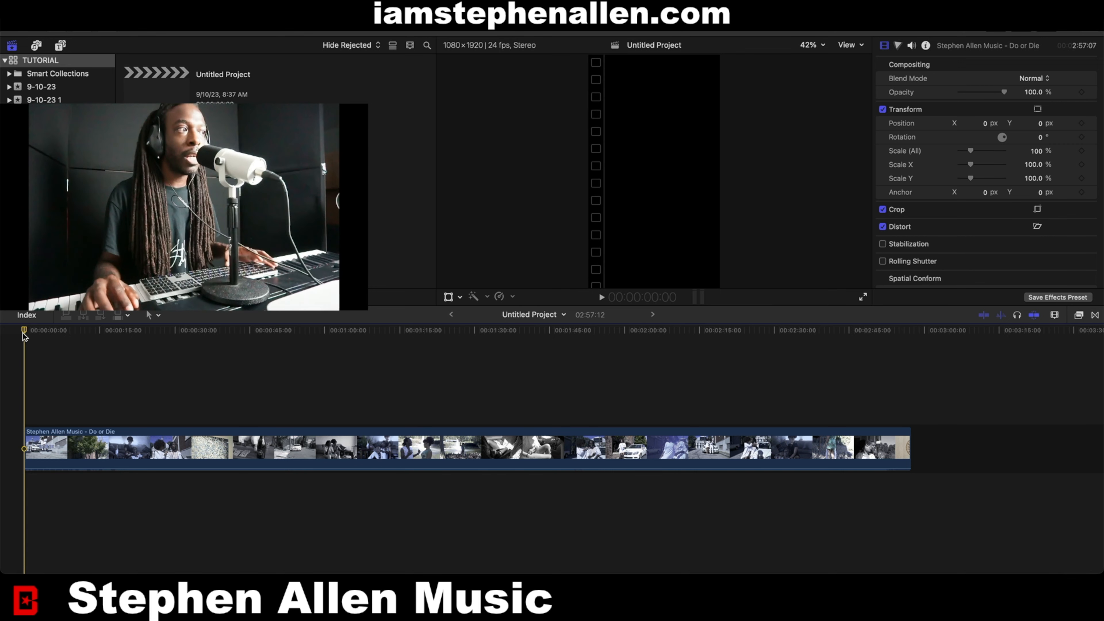
{"action": "key", "text": "space"}
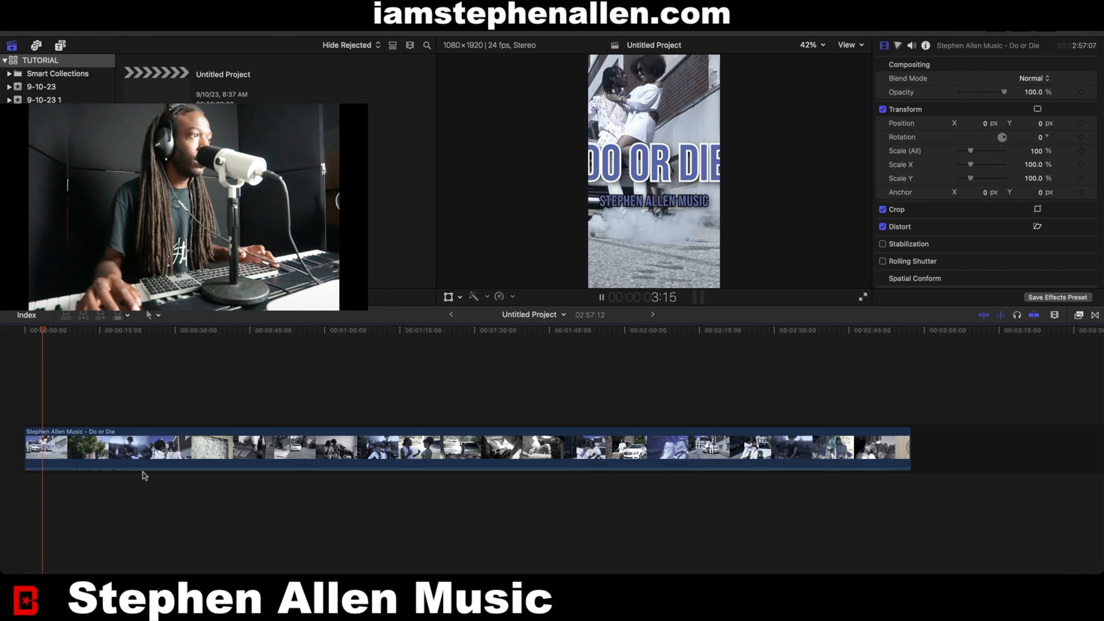
Blade the playing clip at the playhead roughly every 28 seconds, splitting it into seven segments, then stop playback.
{"action": "left_click", "coordinate": [134, 454]}
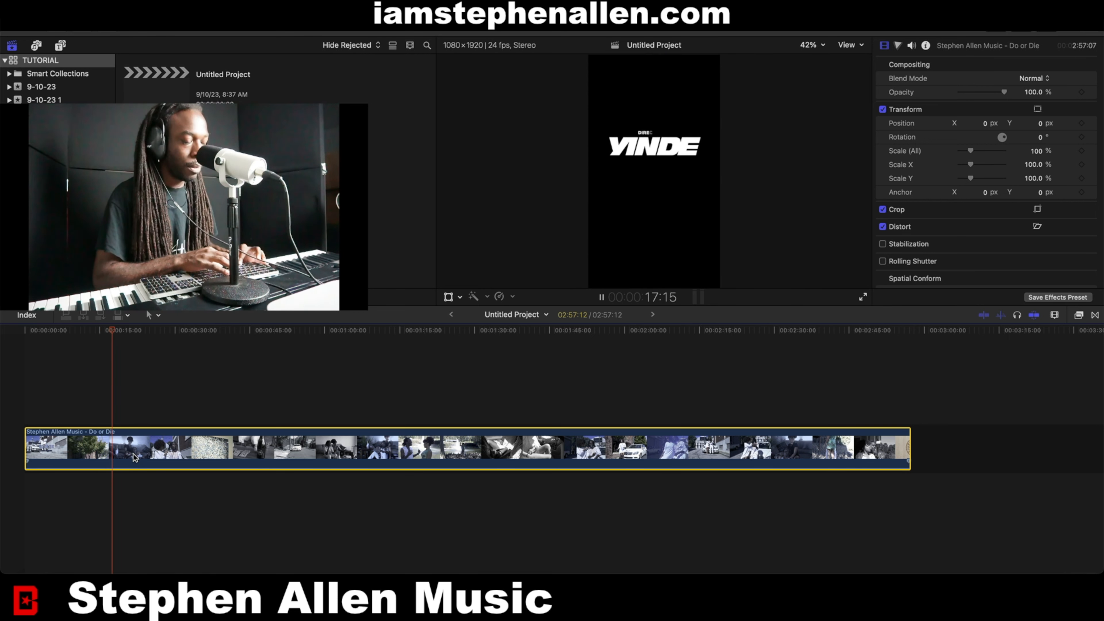
{"action": "key", "text": "super+b"}
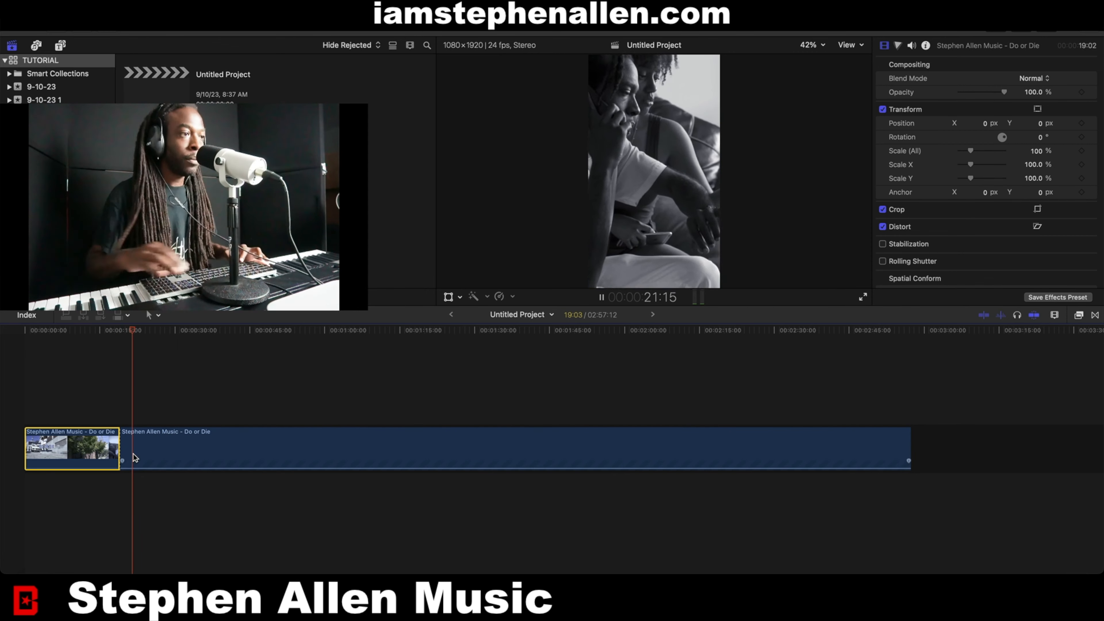
{"action": "left_click", "coordinate": [162, 453]}
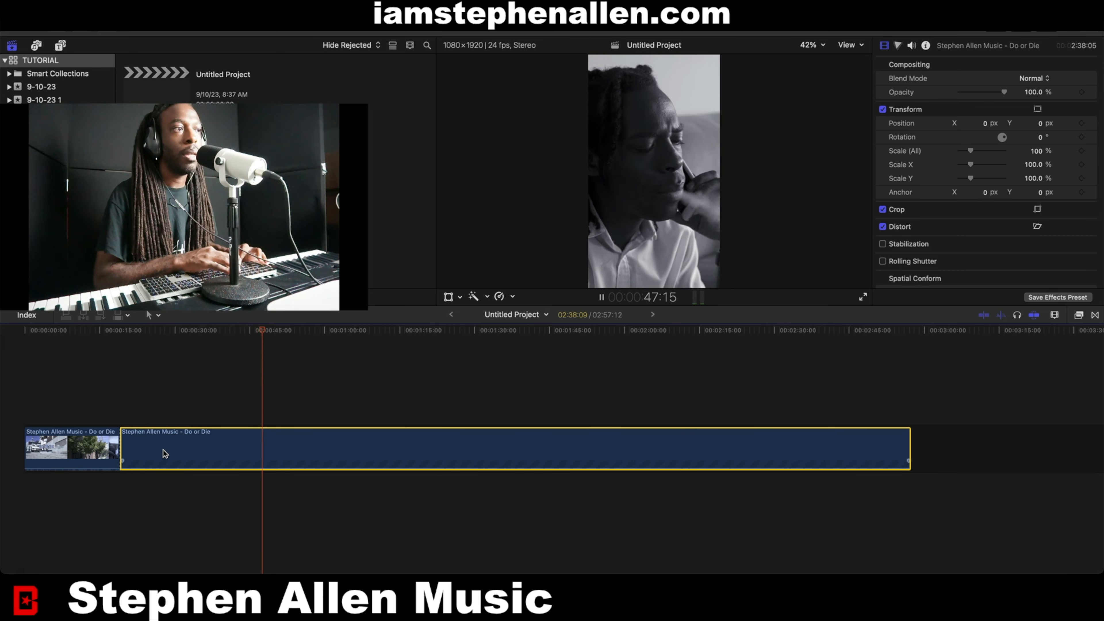
{"action": "key", "text": "super+b"}
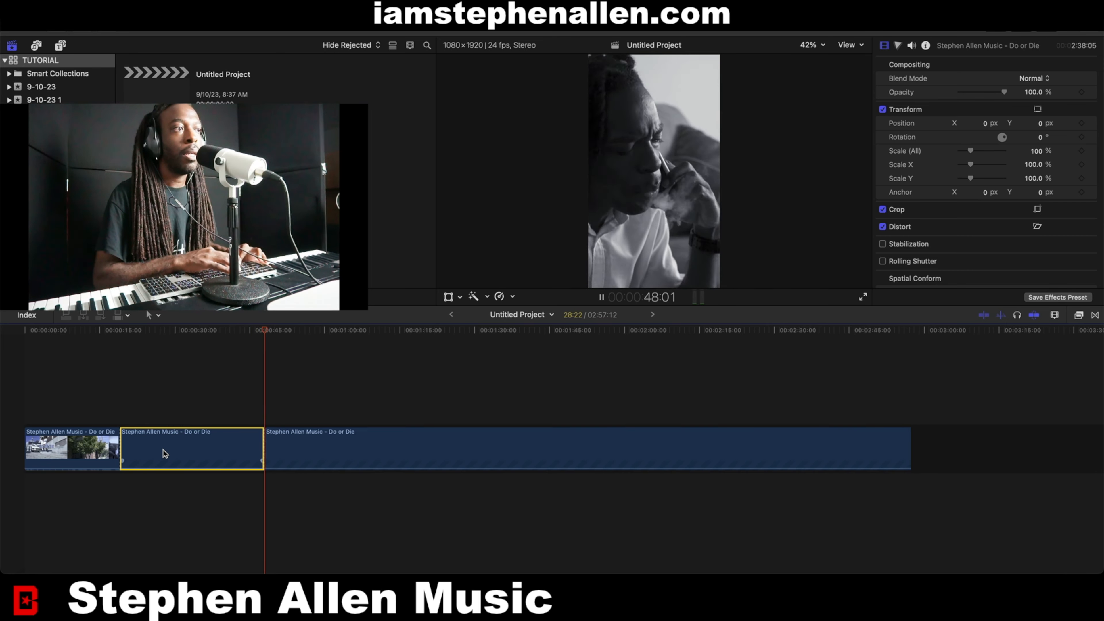
{"action": "left_click", "coordinate": [343, 448]}
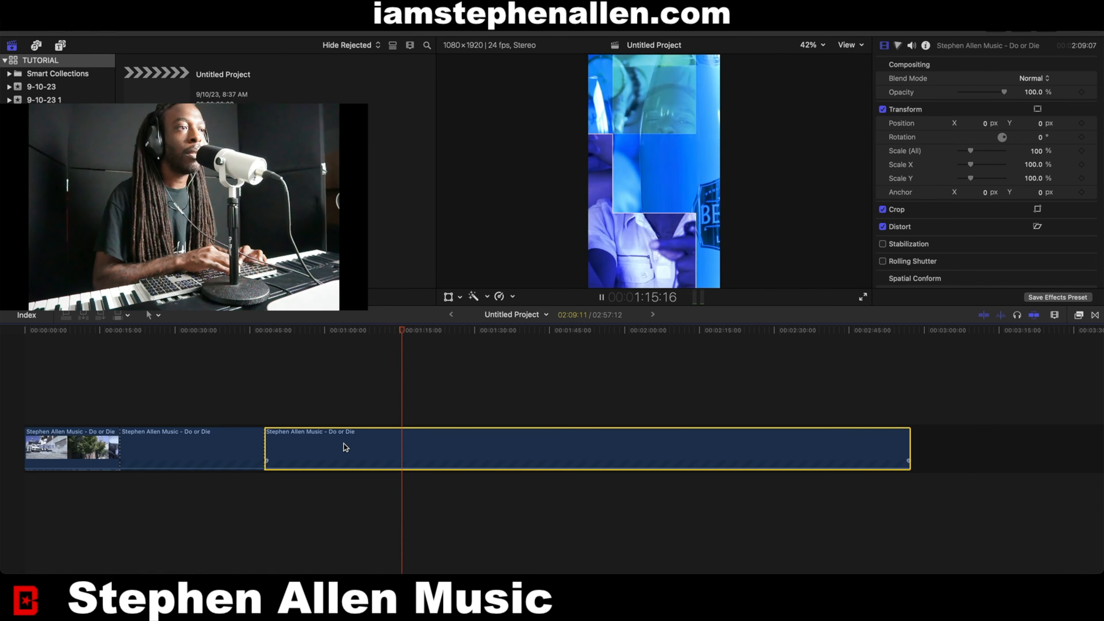
{"action": "key", "text": "super+b"}
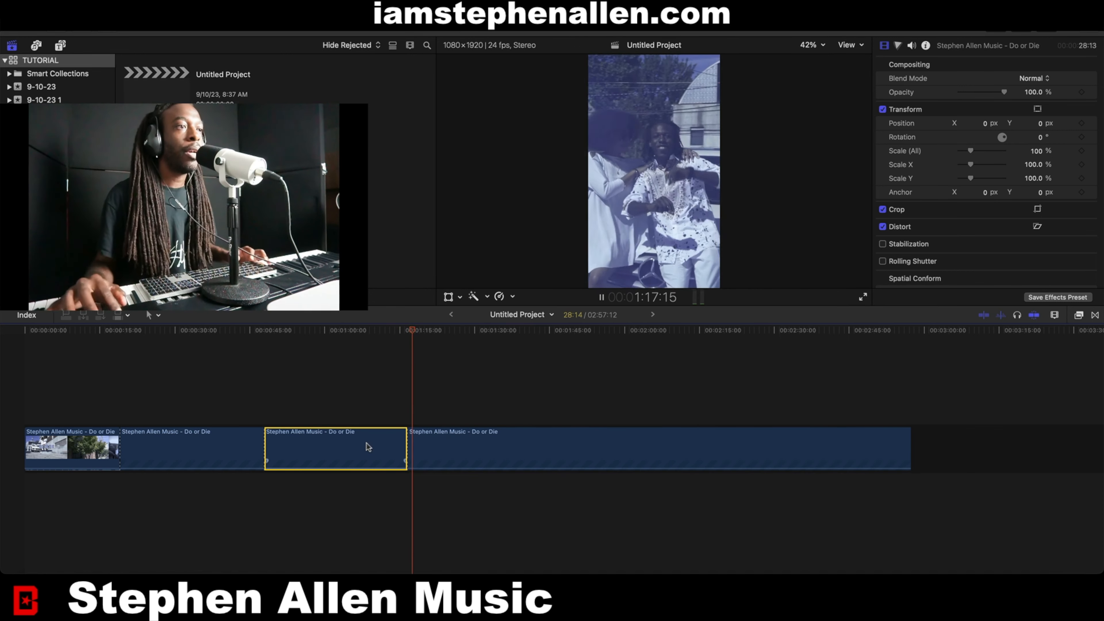
{"action": "left_click", "coordinate": [453, 447]}
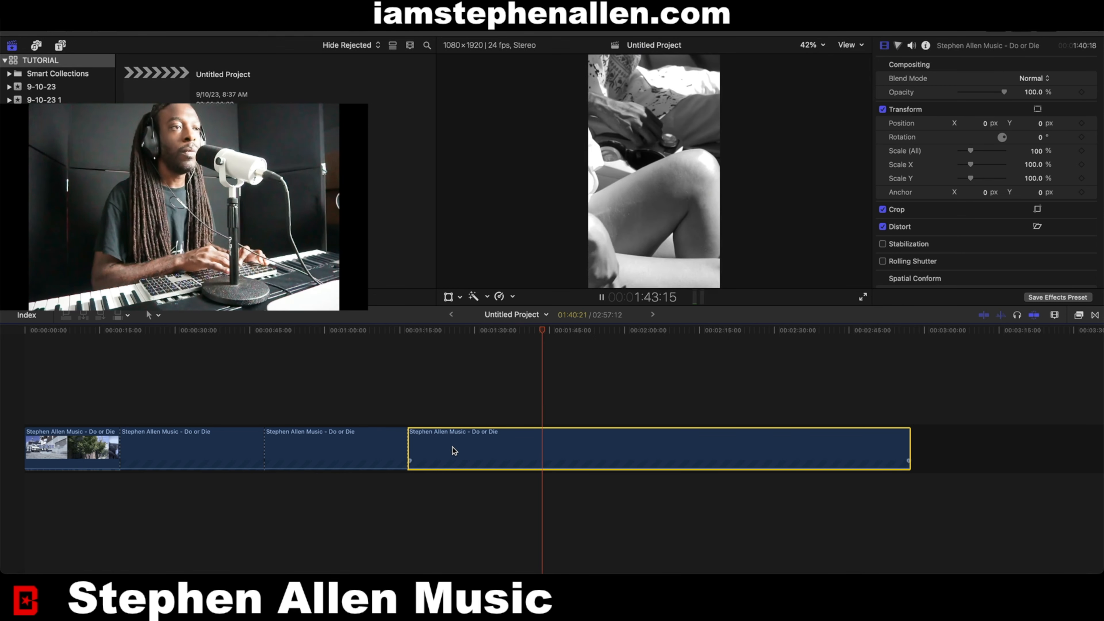
{"action": "key", "text": "super+b"}
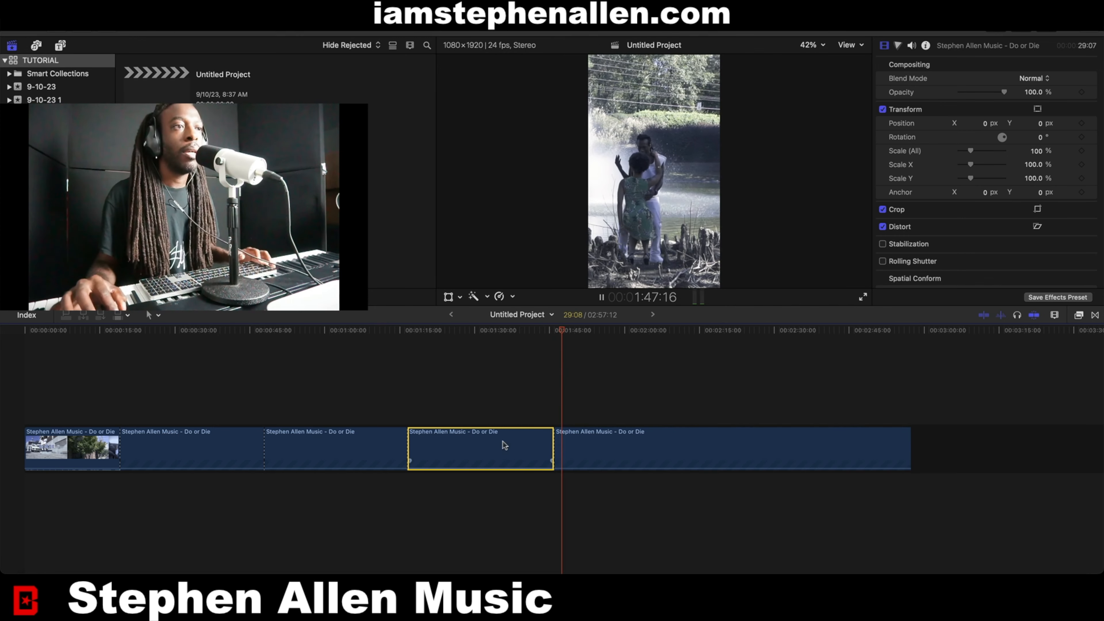
{"action": "left_click", "coordinate": [601, 439]}
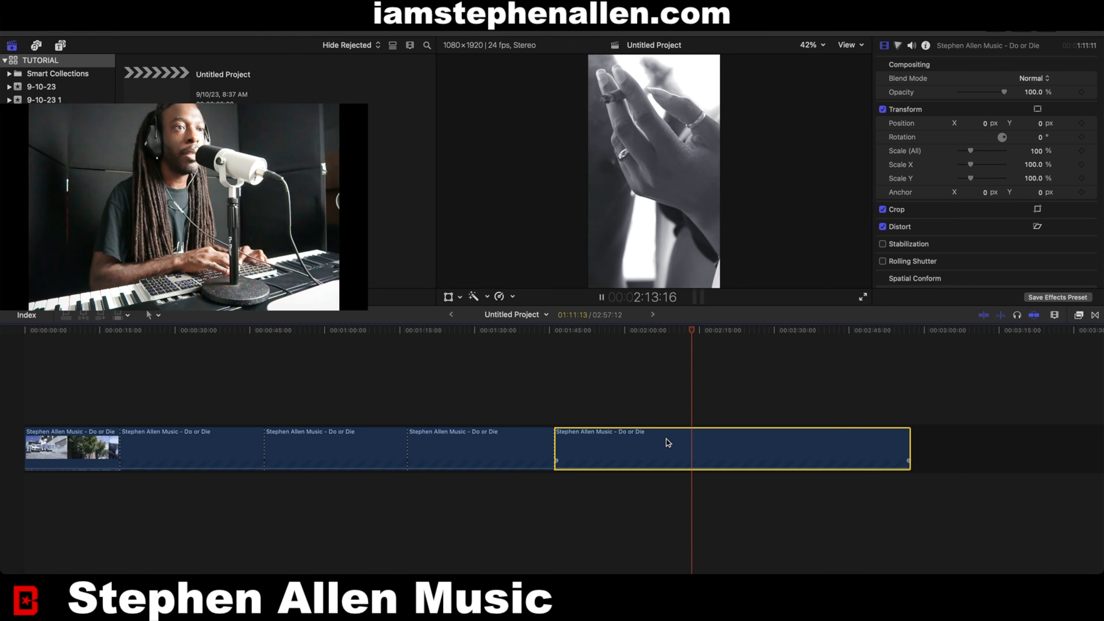
{"action": "key", "text": "super+b"}
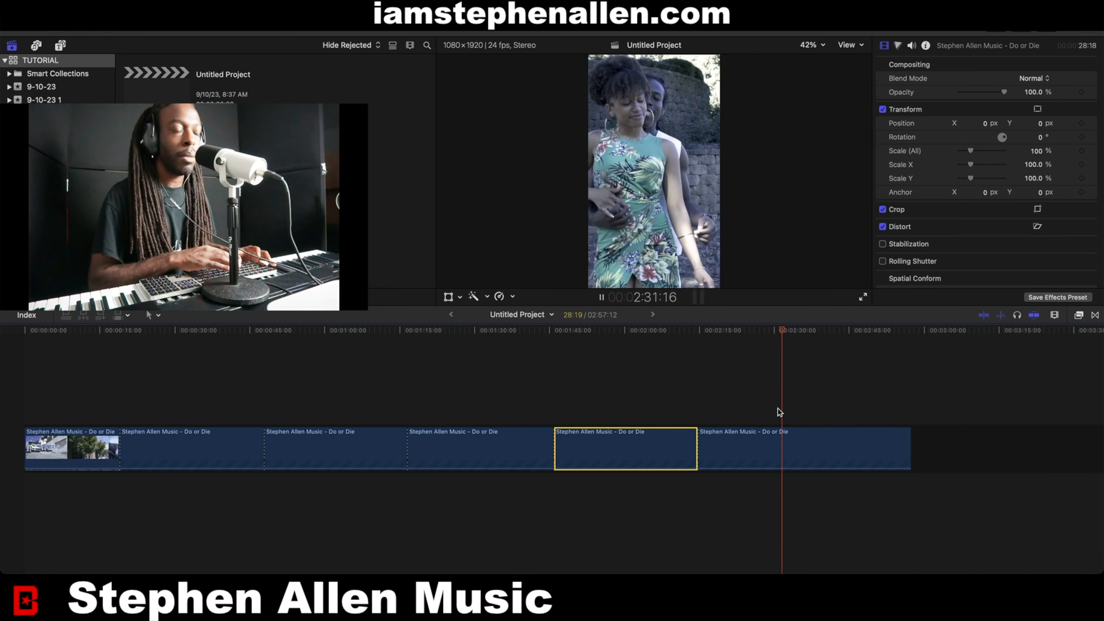
{"action": "left_click", "coordinate": [789, 446]}
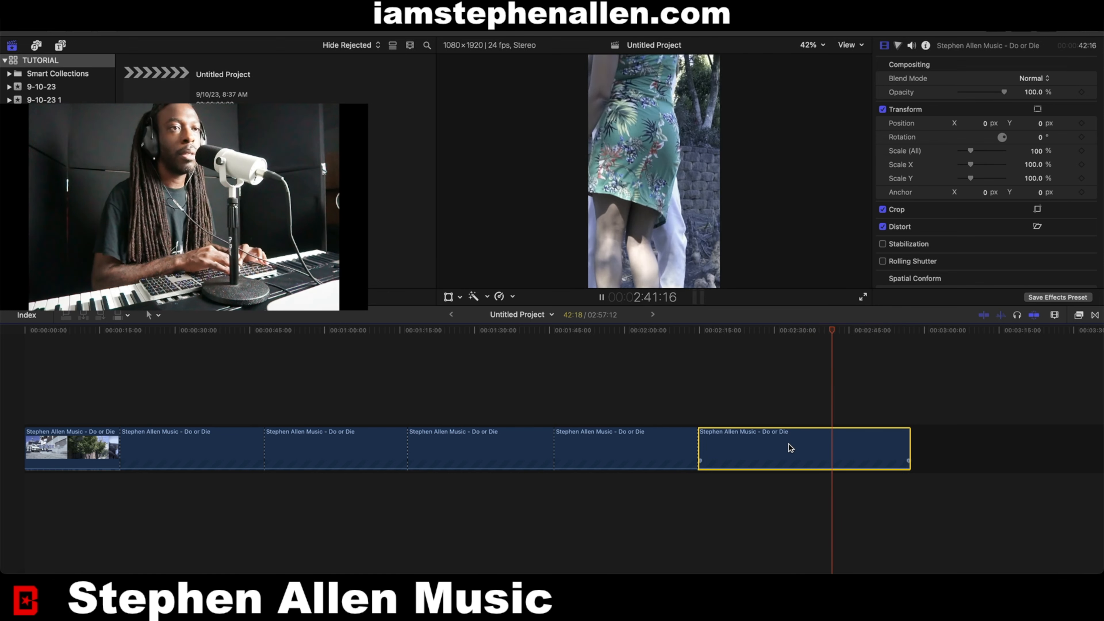
{"action": "key", "text": "super+b"}
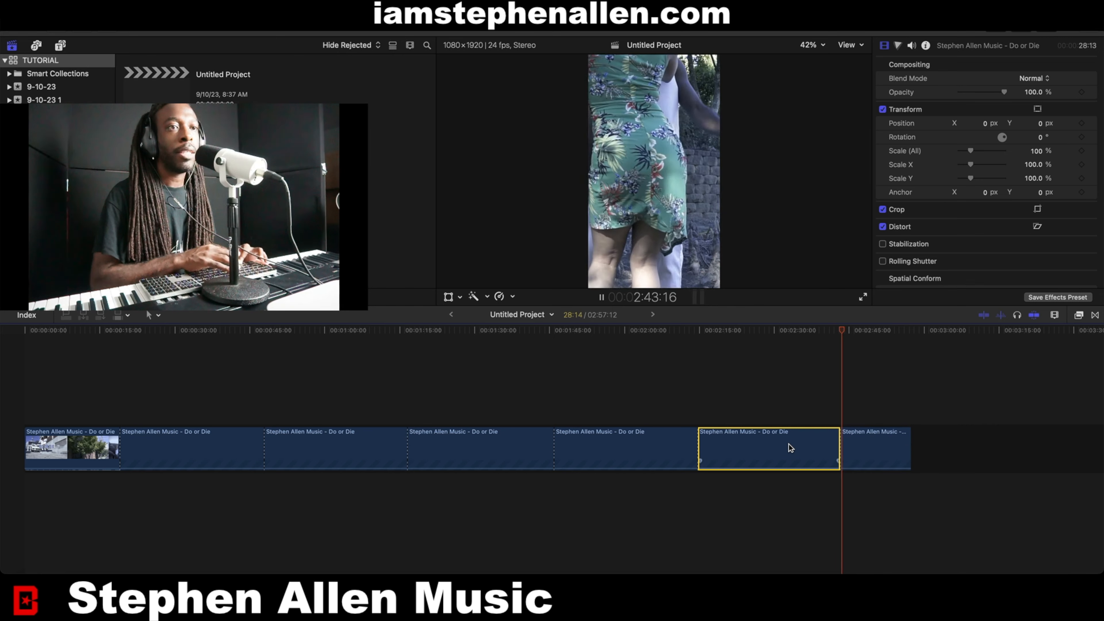
{"action": "key", "text": "space"}
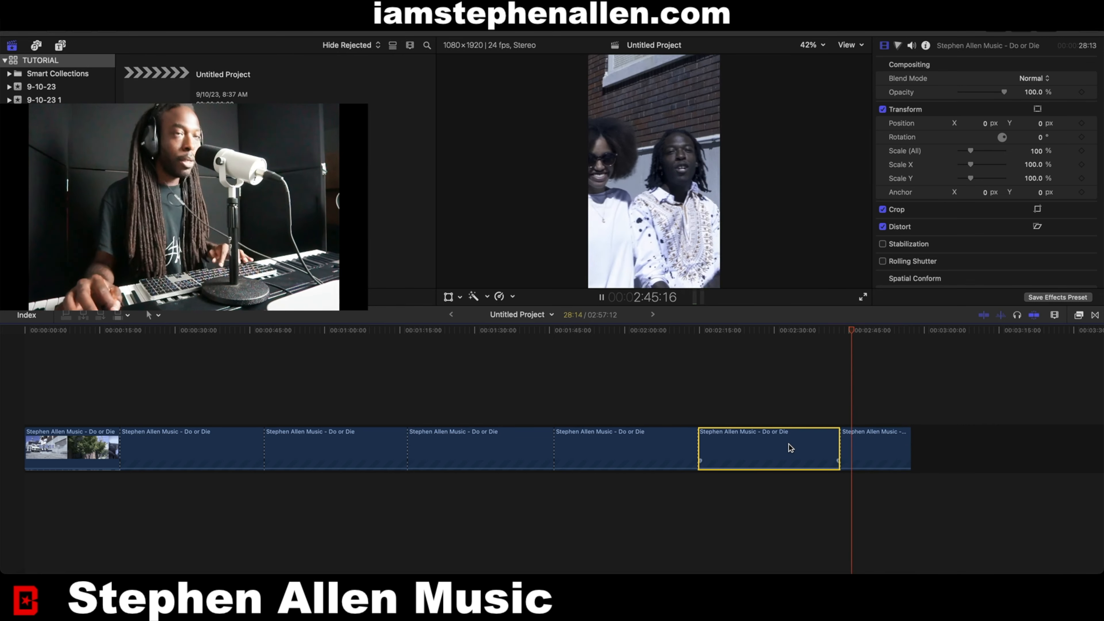
Select each new segment in turn along the timeline to review the cut points.
{"action": "left_click", "coordinate": [63, 441]}
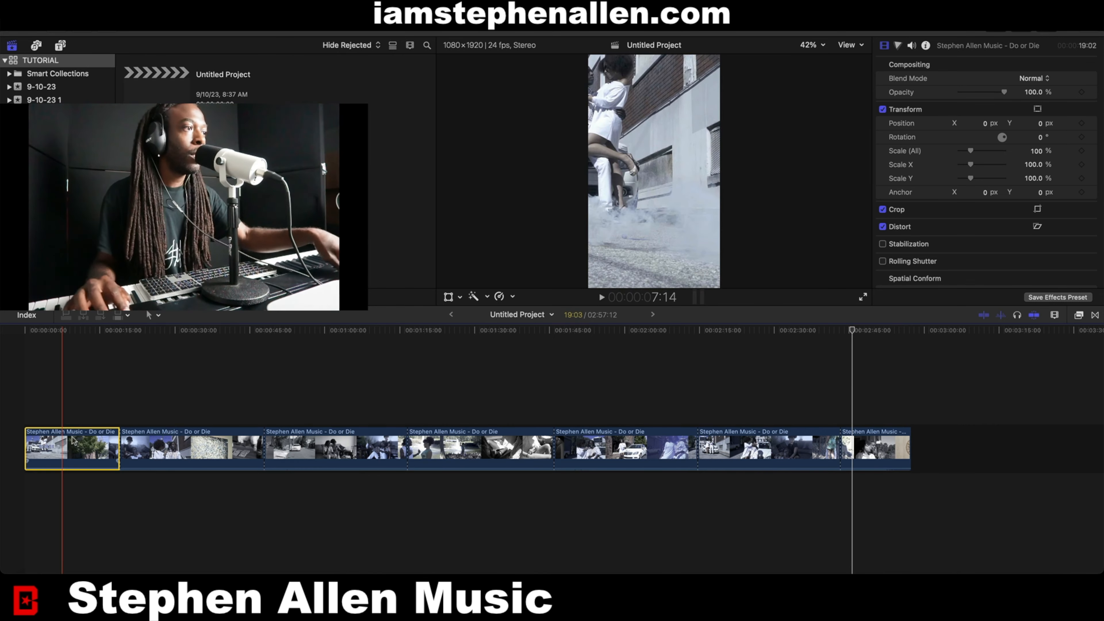
{"action": "left_click", "coordinate": [190, 443]}
{"action": "left_click", "coordinate": [421, 443]}
{"action": "left_click", "coordinate": [727, 444]}
{"action": "left_click", "coordinate": [628, 444]}
{"action": "left_click", "coordinate": [310, 436]}
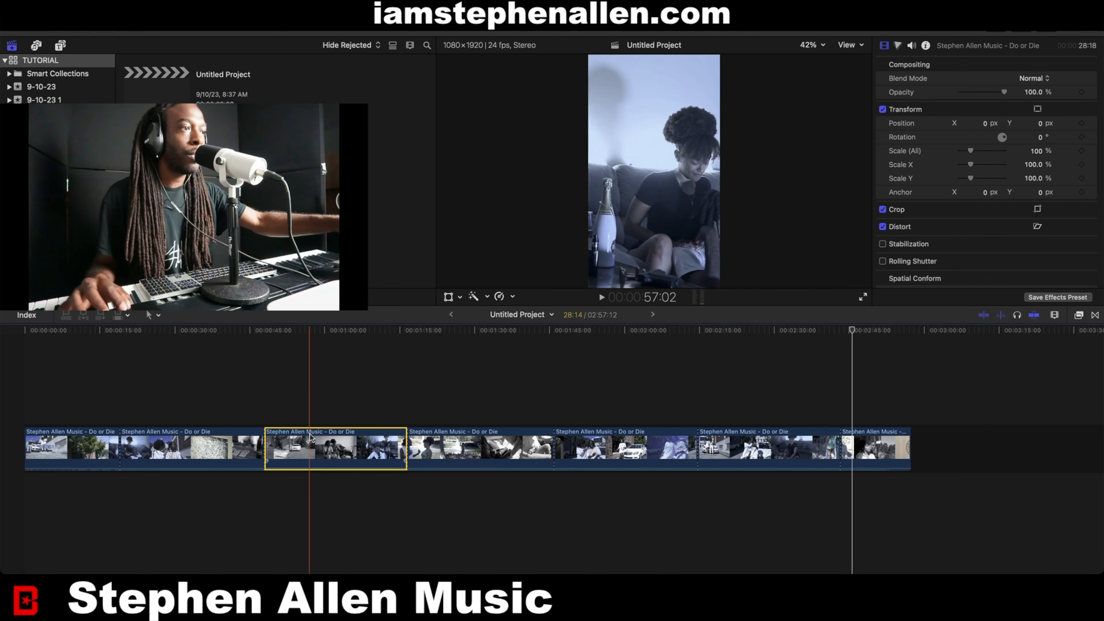
{"action": "left_click", "coordinate": [868, 441]}
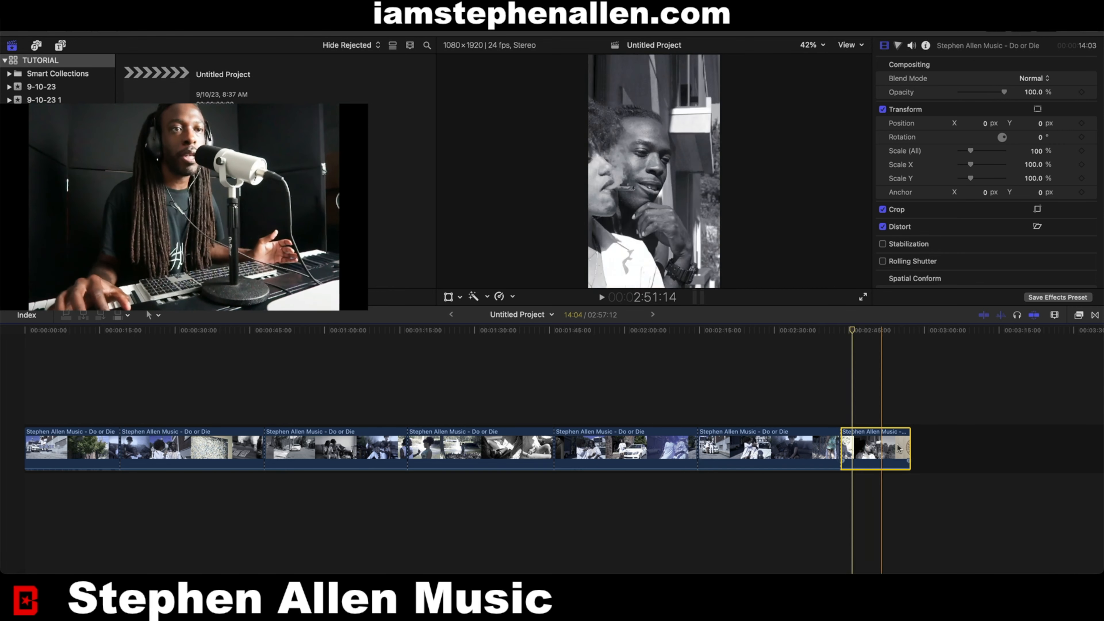
{"action": "left_click_drag", "start_coordinate": [844, 447], "coordinate": [843, 446]}
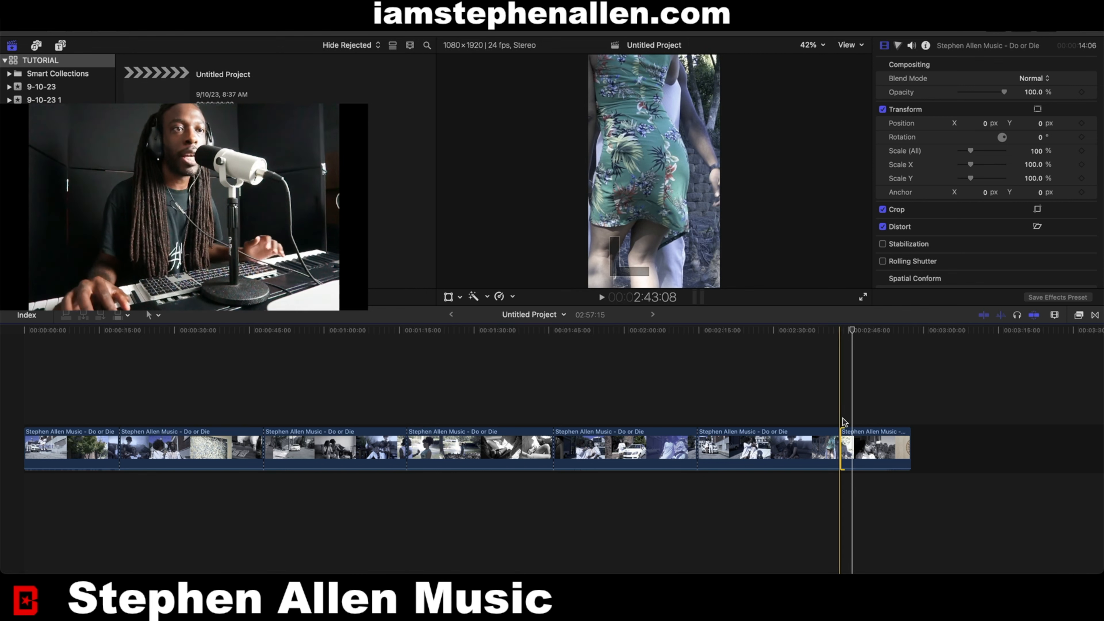
{"action": "key", "text": "c"}
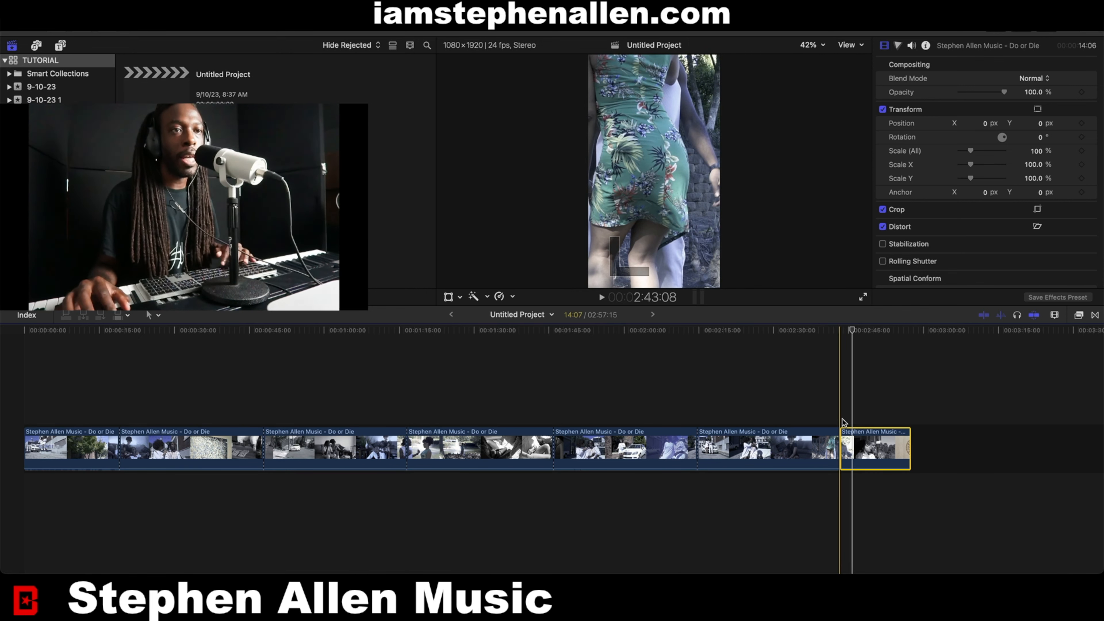
{"action": "key", "text": "space"}
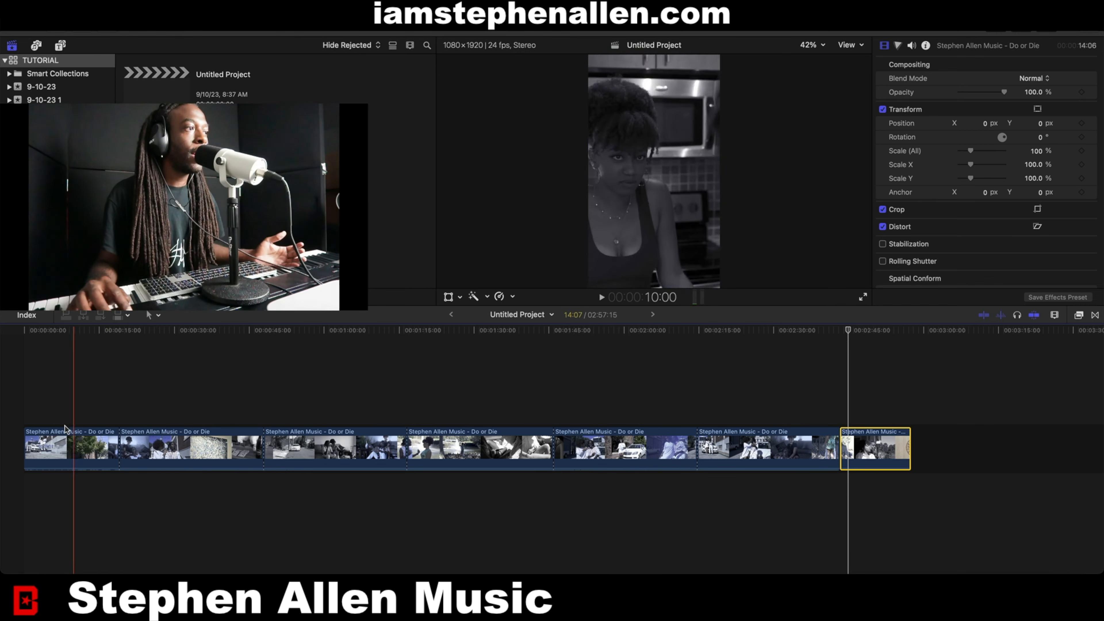
Switch to the Range Selection tool and set a range covering the first segment of the clip.
{"action": "left_click", "coordinate": [46, 451]}
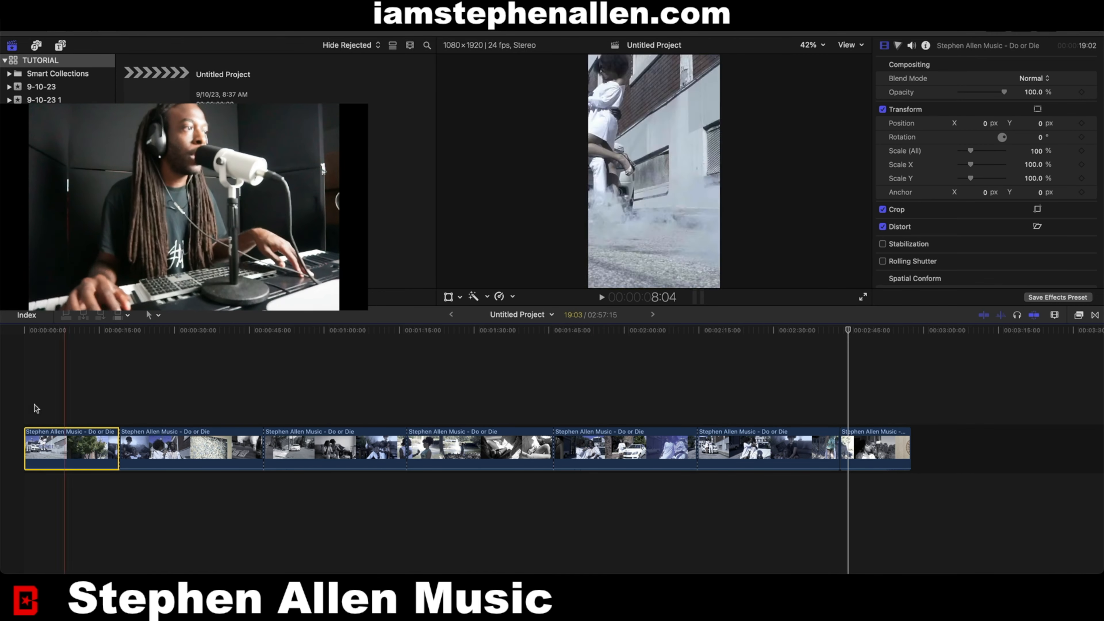
{"action": "left_click", "coordinate": [152, 315]}
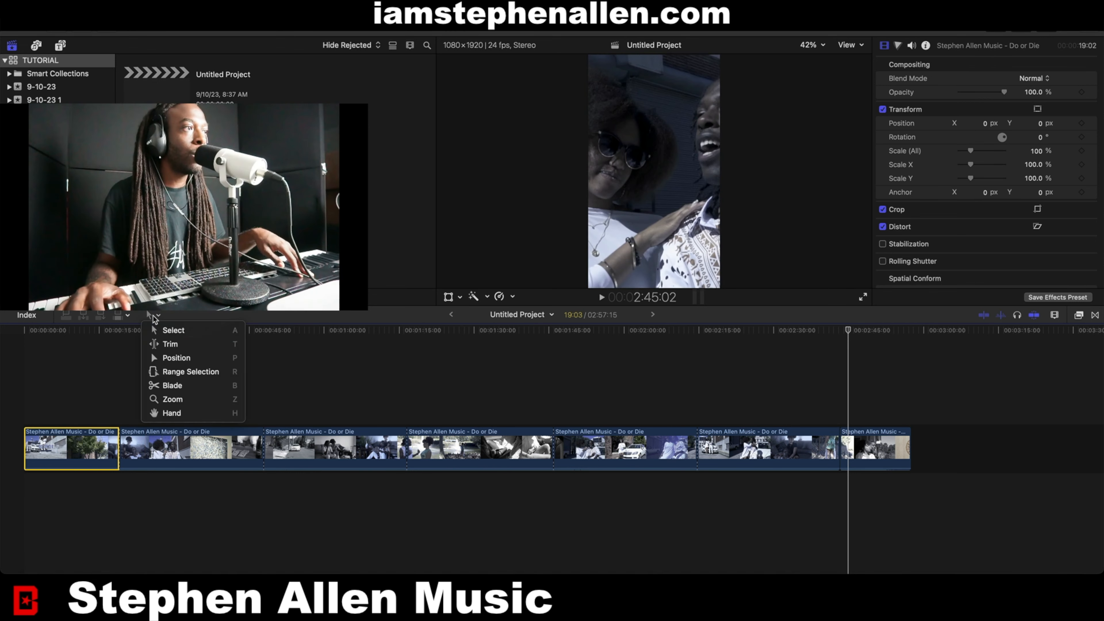
{"action": "left_click", "coordinate": [170, 371]}
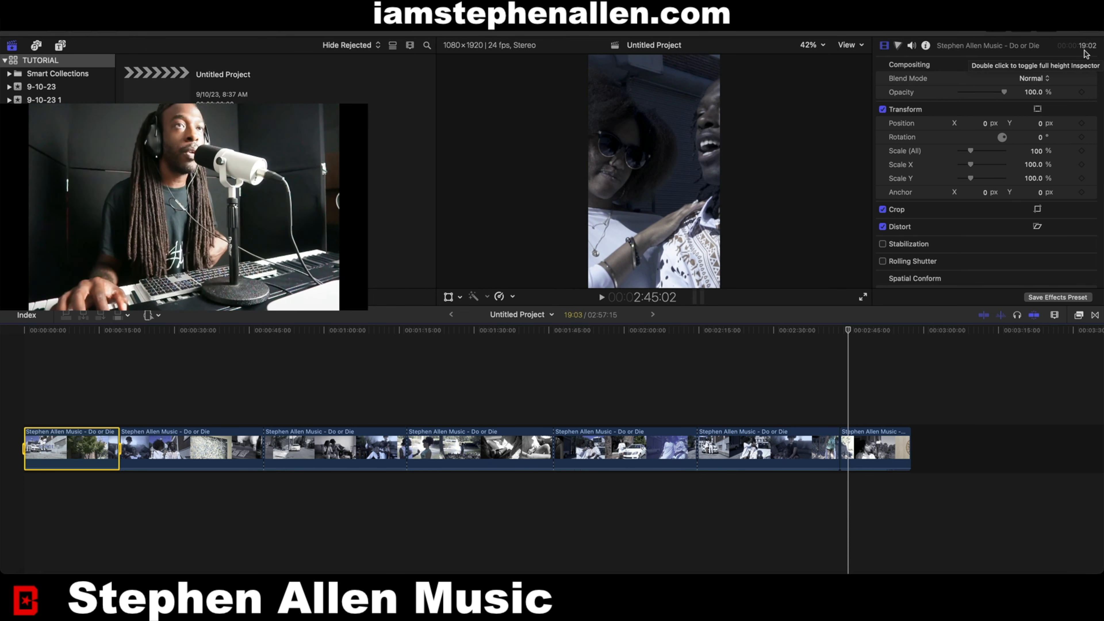
{"action": "left_click", "coordinate": [189, 437]}
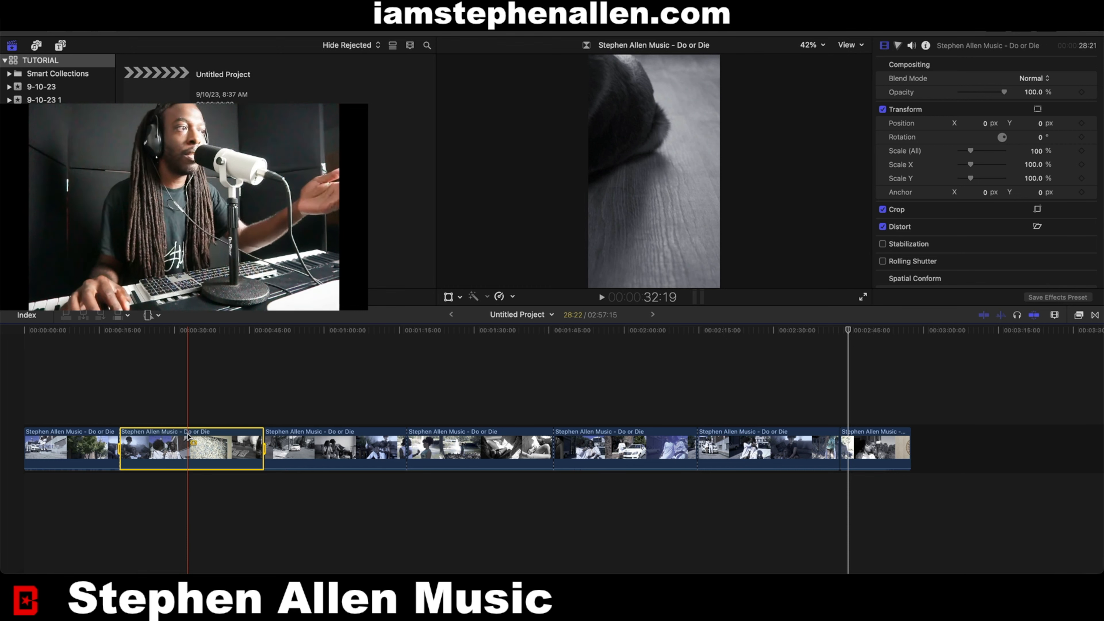
{"action": "left_click", "coordinate": [304, 448]}
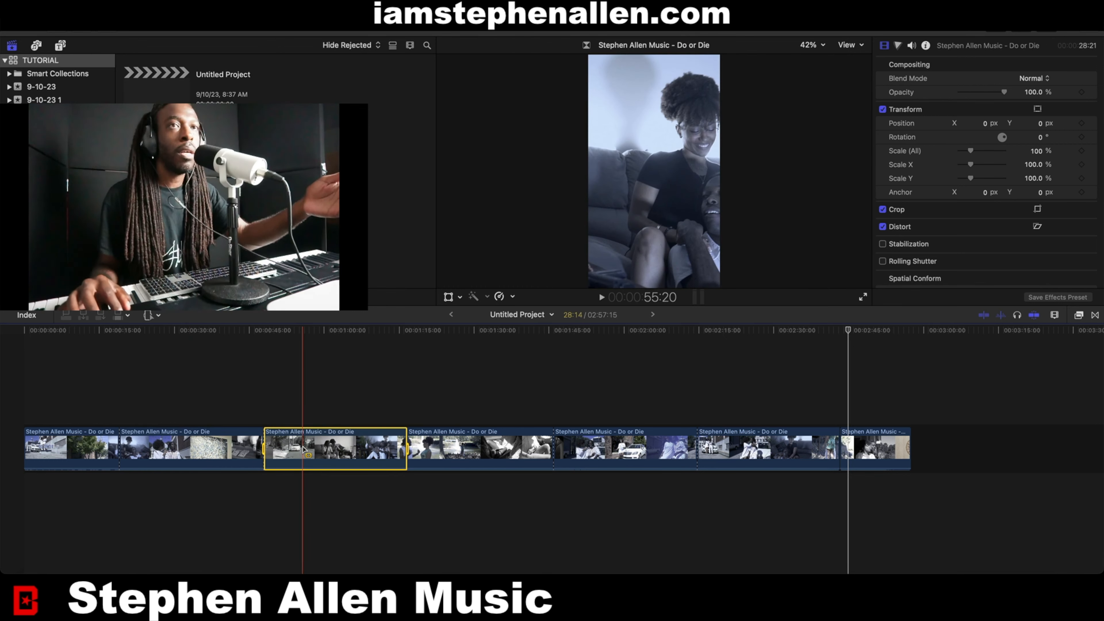
{"action": "left_click", "coordinate": [460, 450]}
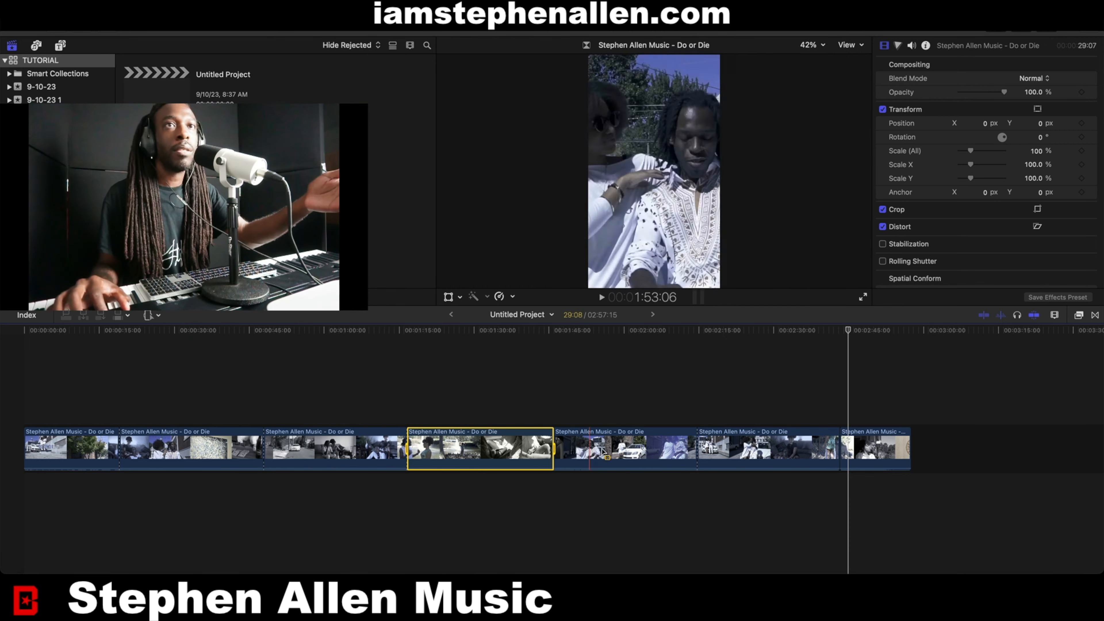
{"action": "left_click", "coordinate": [626, 450]}
{"action": "left_click", "coordinate": [723, 450]}
{"action": "left_click", "coordinate": [870, 448]}
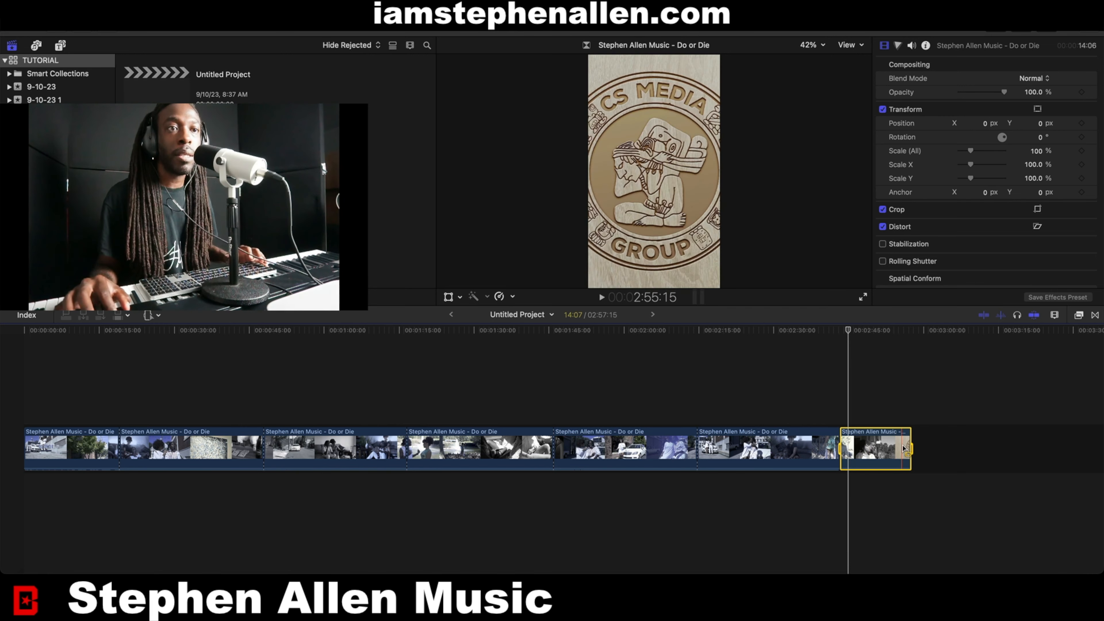
{"action": "left_click", "coordinate": [110, 443]}
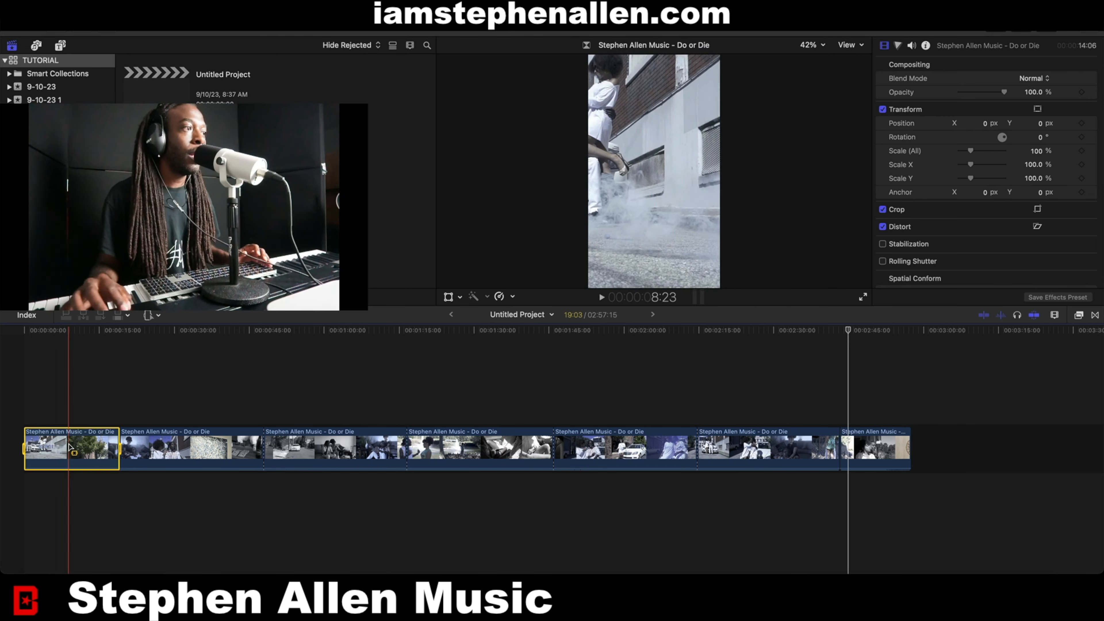
Open the Export File share destination for the selected range.
{"action": "left_click", "coordinate": [1082, 33]}
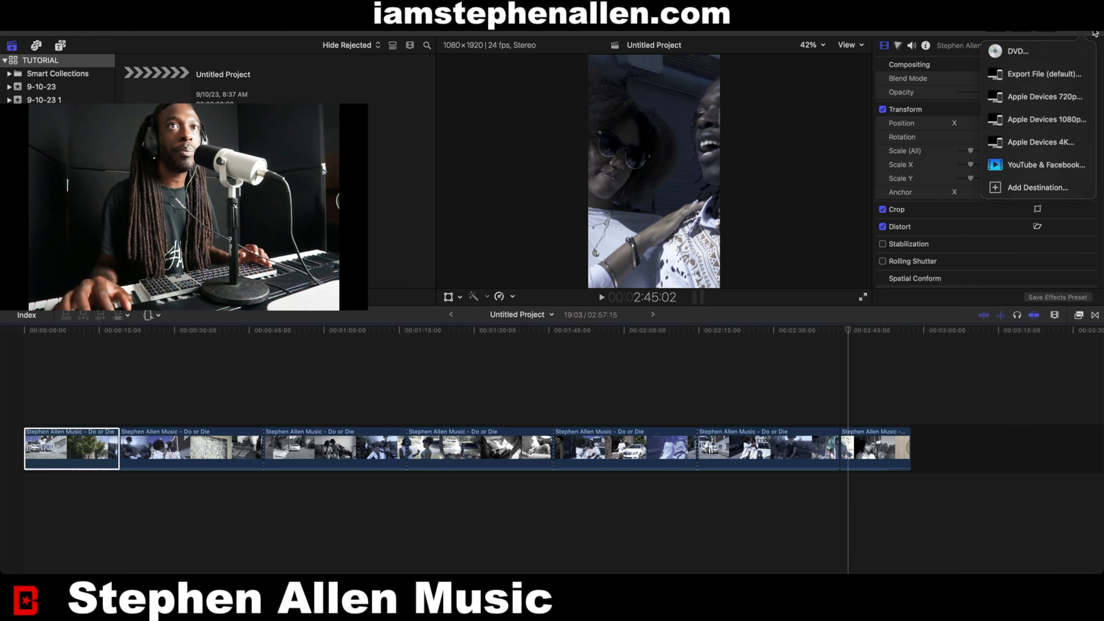
{"action": "left_click", "coordinate": [1040, 76]}
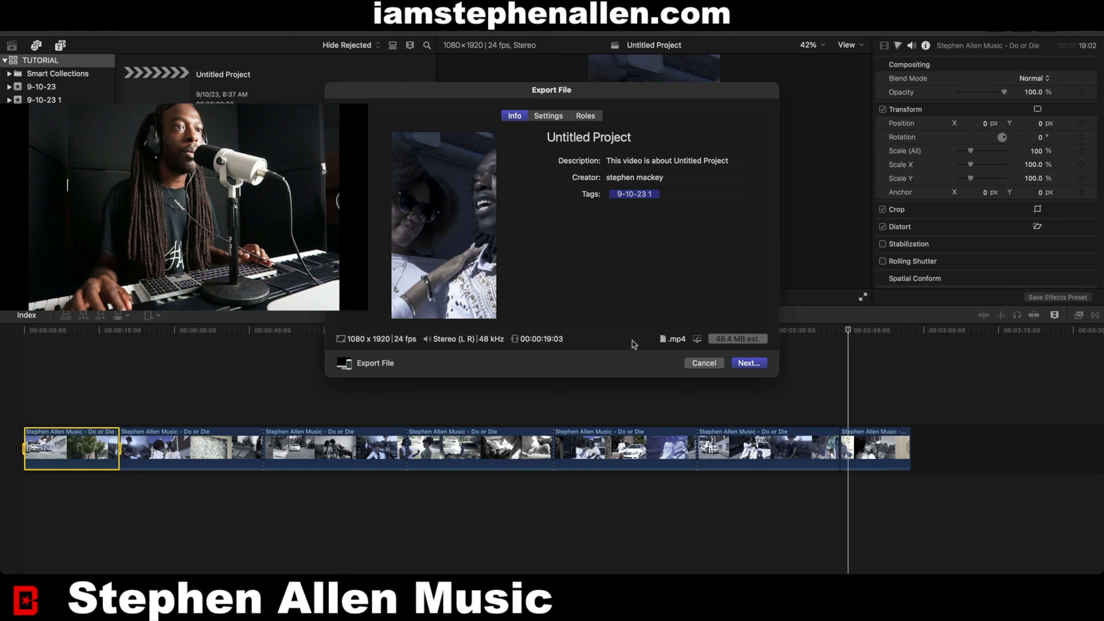